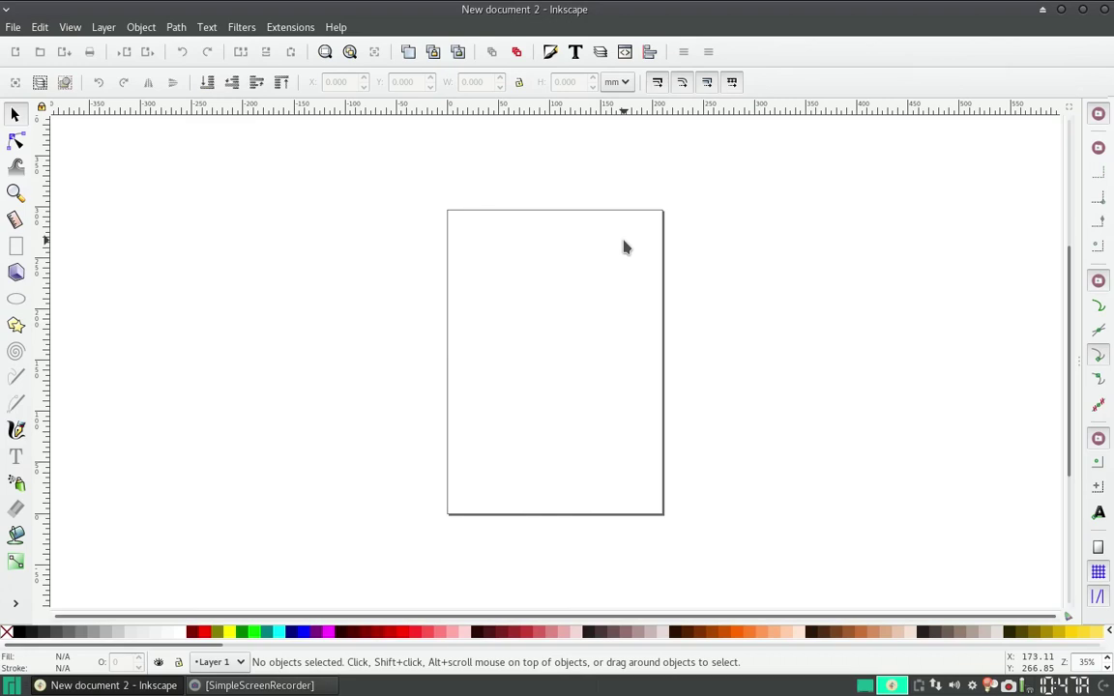
Switch to the Rectangle tool and zoom in on the blank A4 page
click(15, 245)
ctrl+scroll(497, 331, up, 1)
ctrl+scroll(505, 308, up, 1)
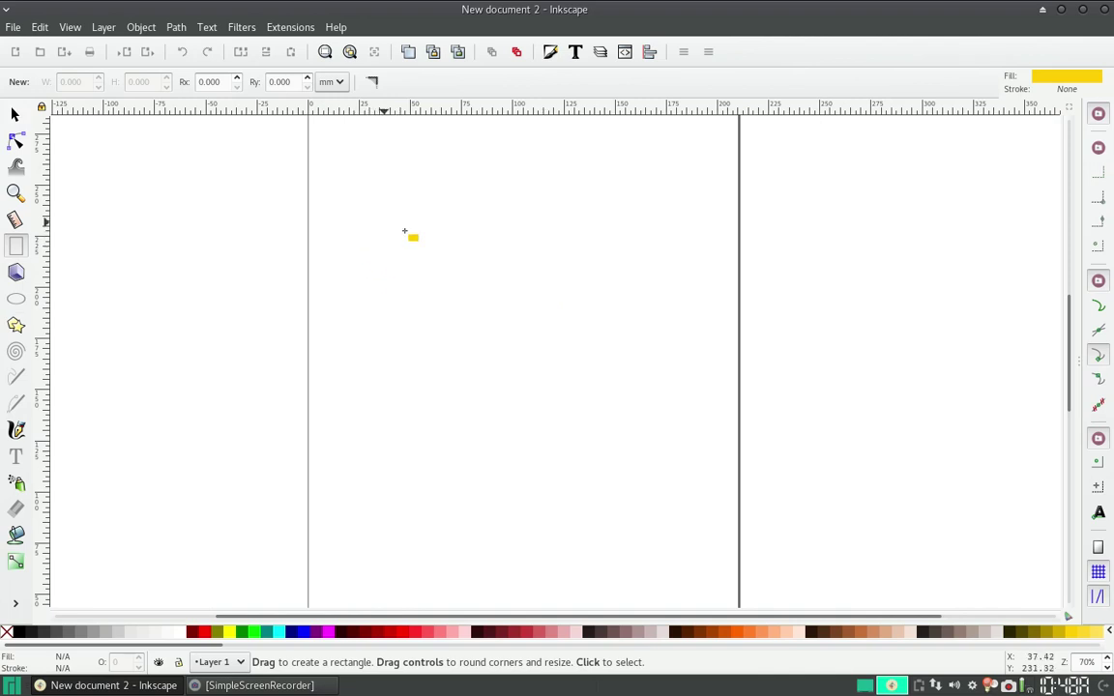
Draw a wide 180.295 × 88.068 mm red rectangle and convert it to a 4-node path
drag(349, 244, 718, 422)
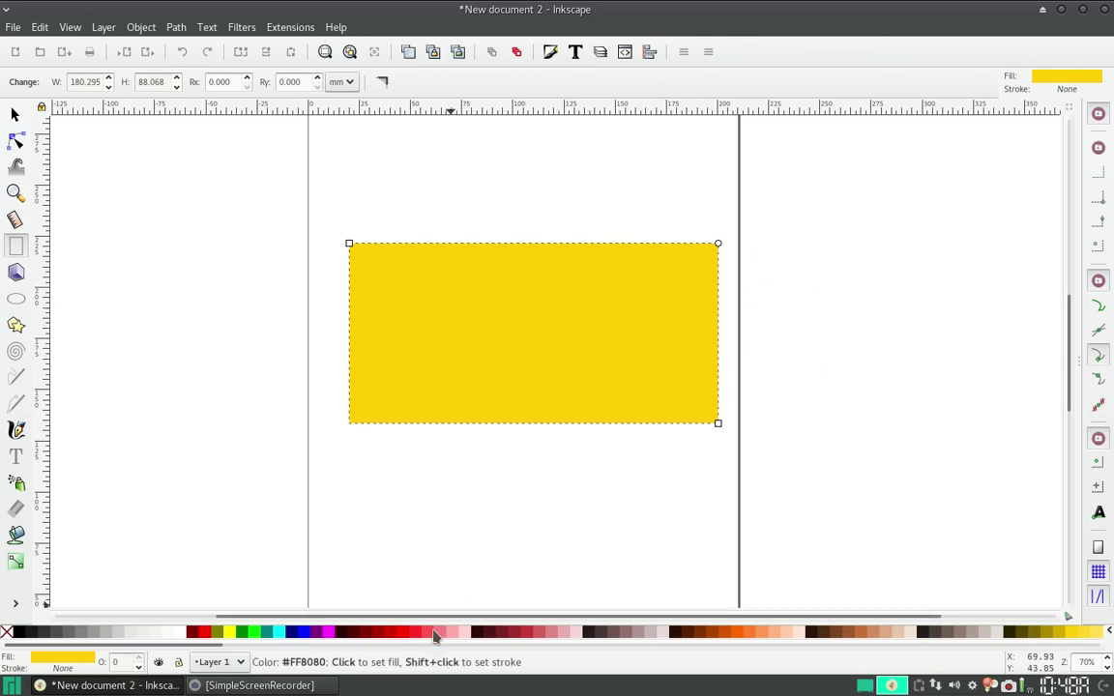
click(391, 633)
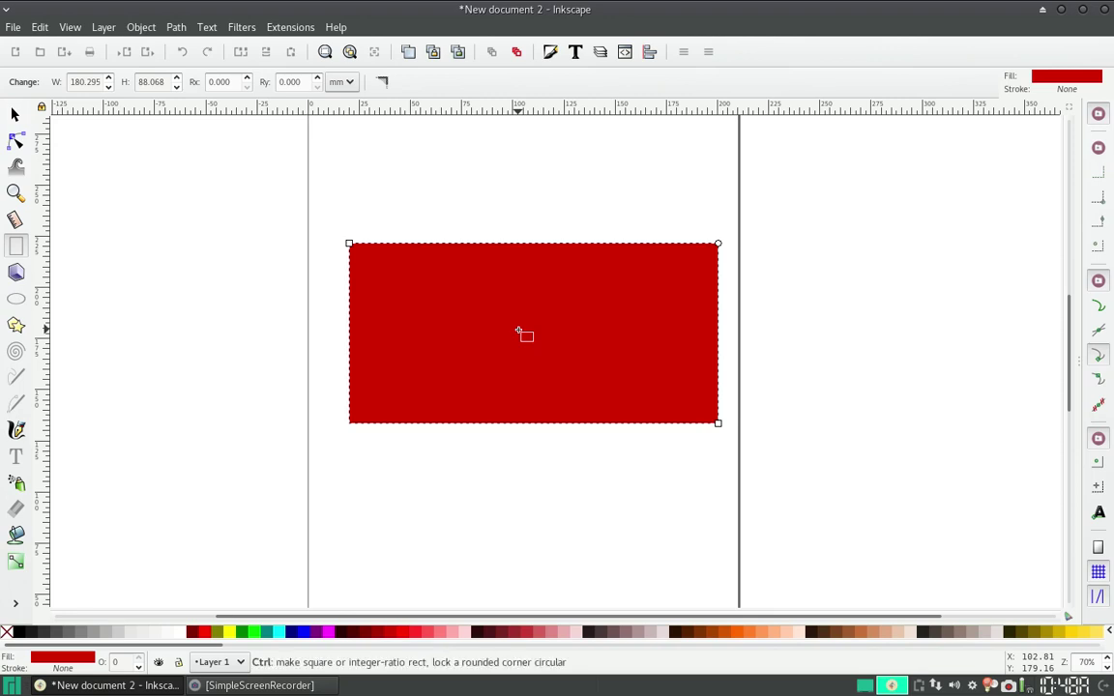
key(ctrl+shift+c)
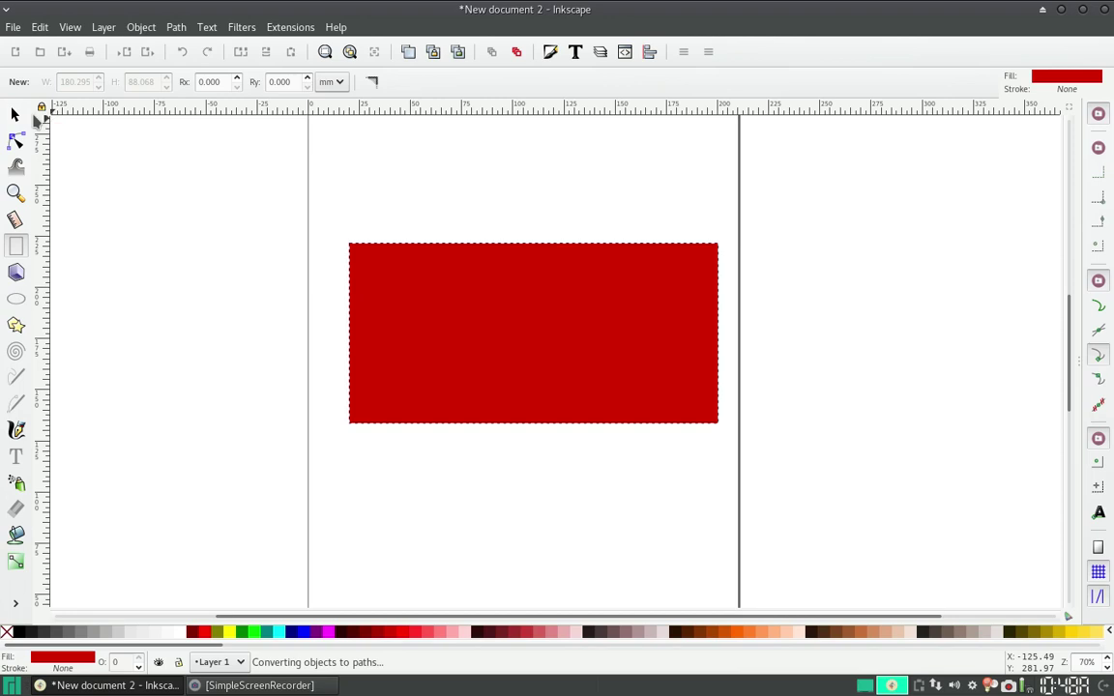
click(14, 114)
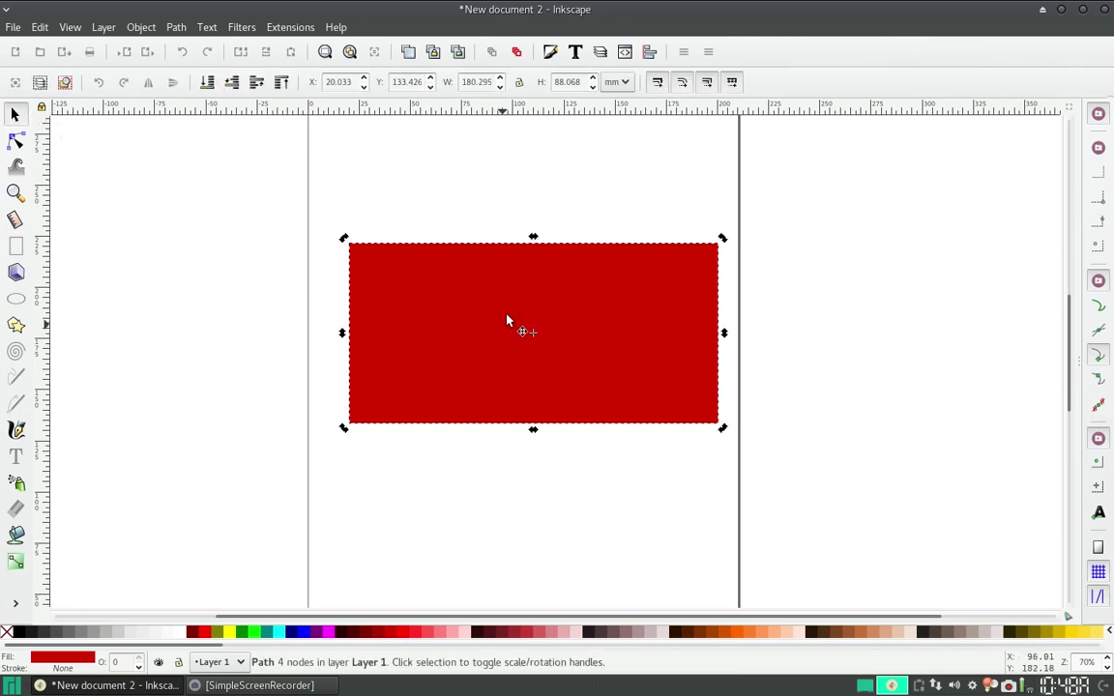
click(175, 28)
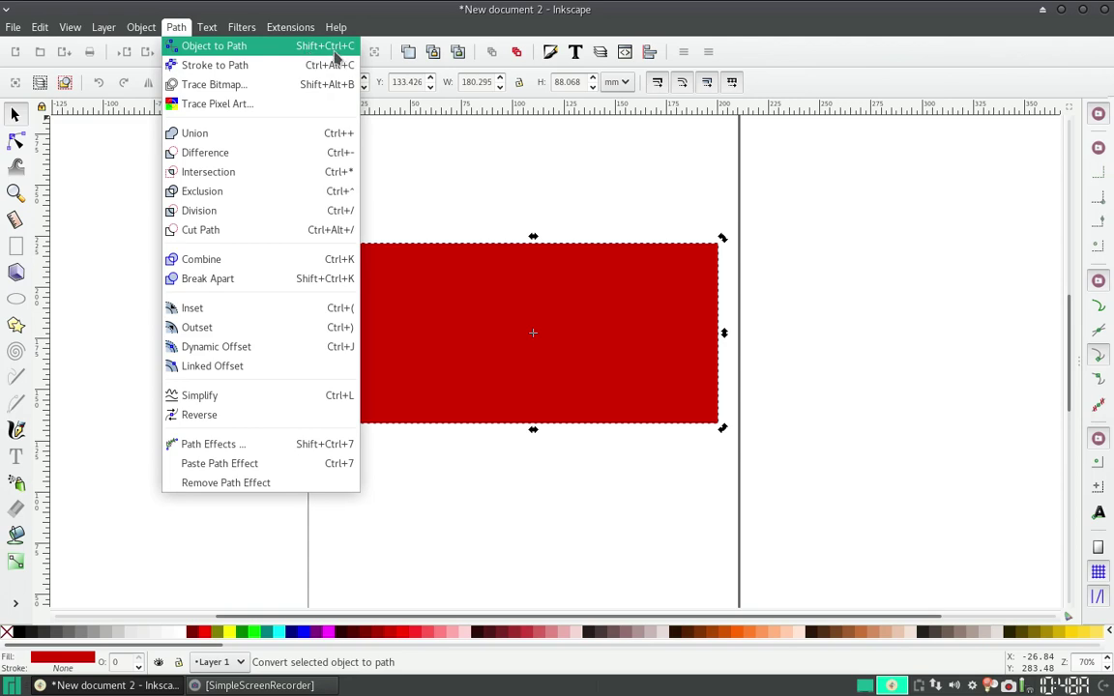
click(608, 304)
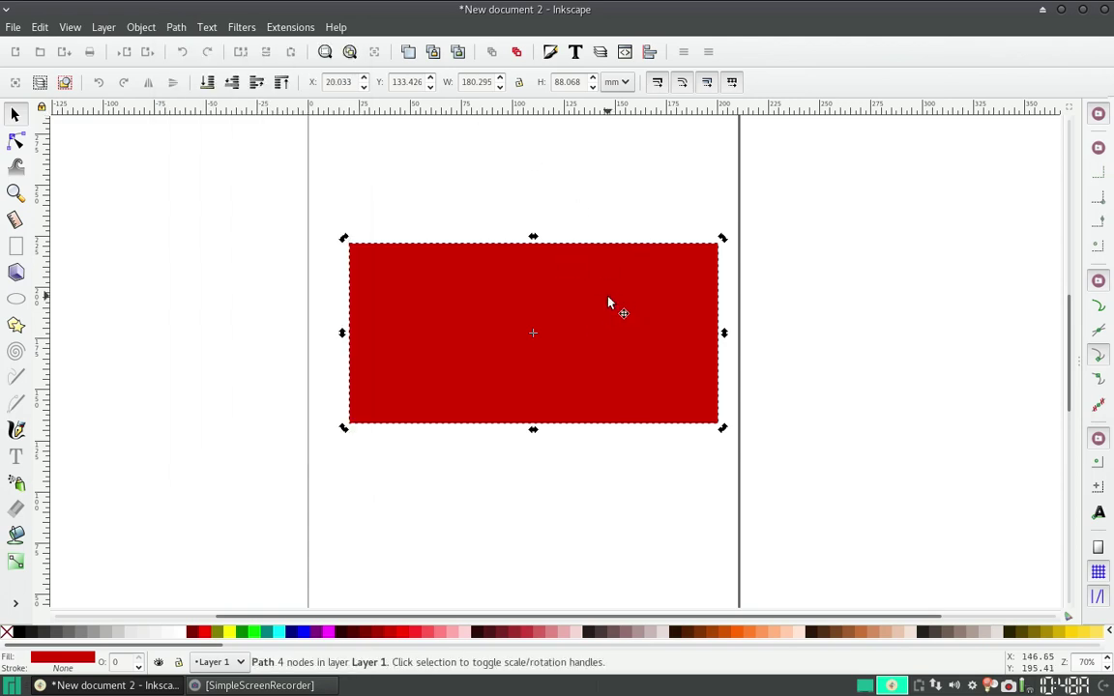
scroll(590, 302, up, 2)
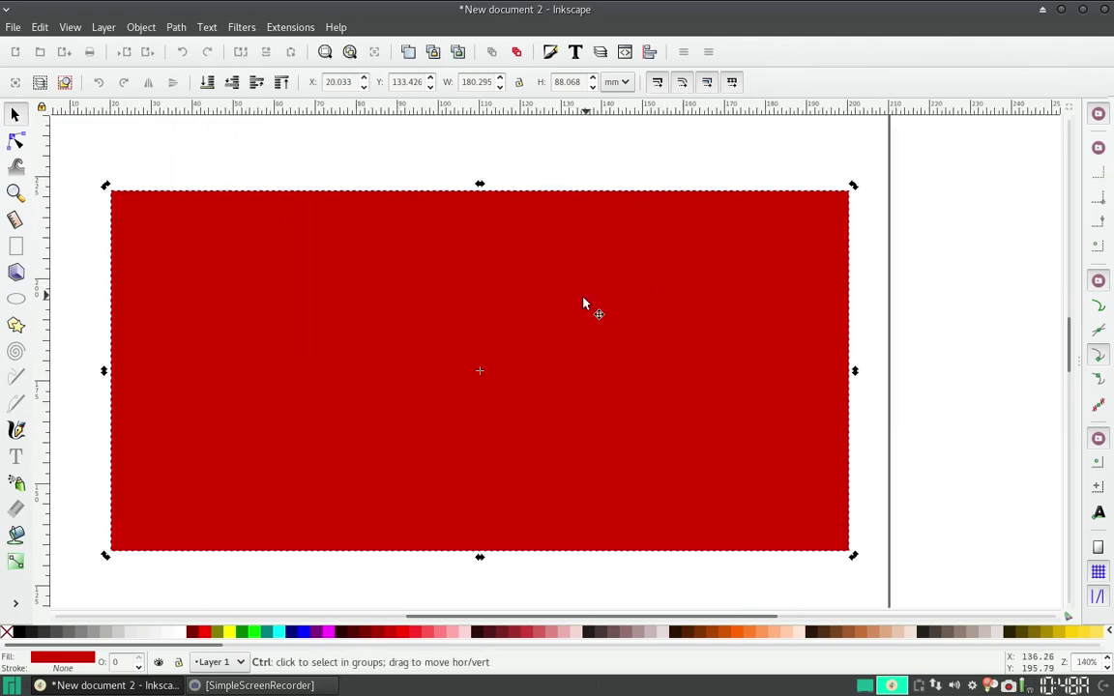
click(627, 156)
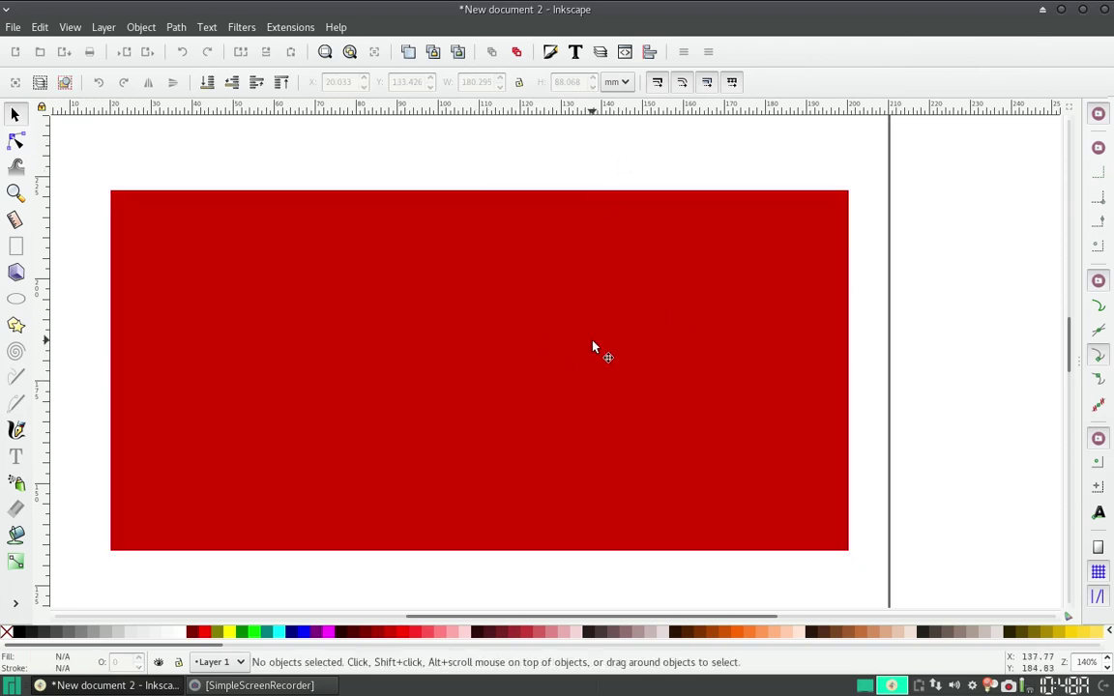
click(593, 347)
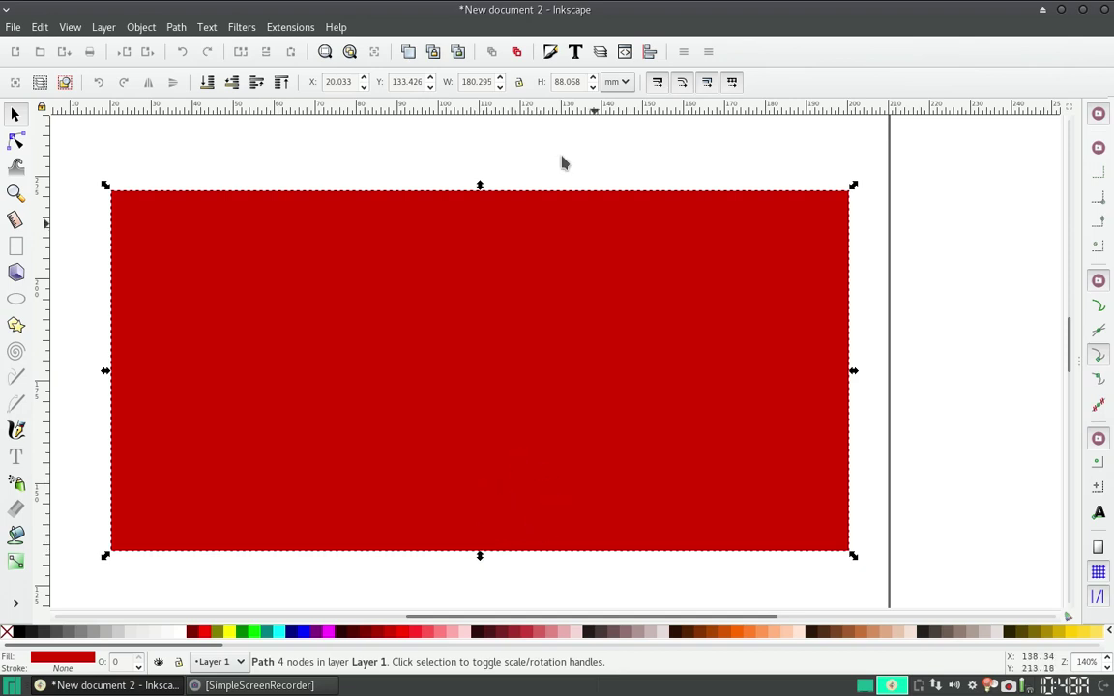
drag(480, 558, 484, 553)
drag(855, 371, 857, 366)
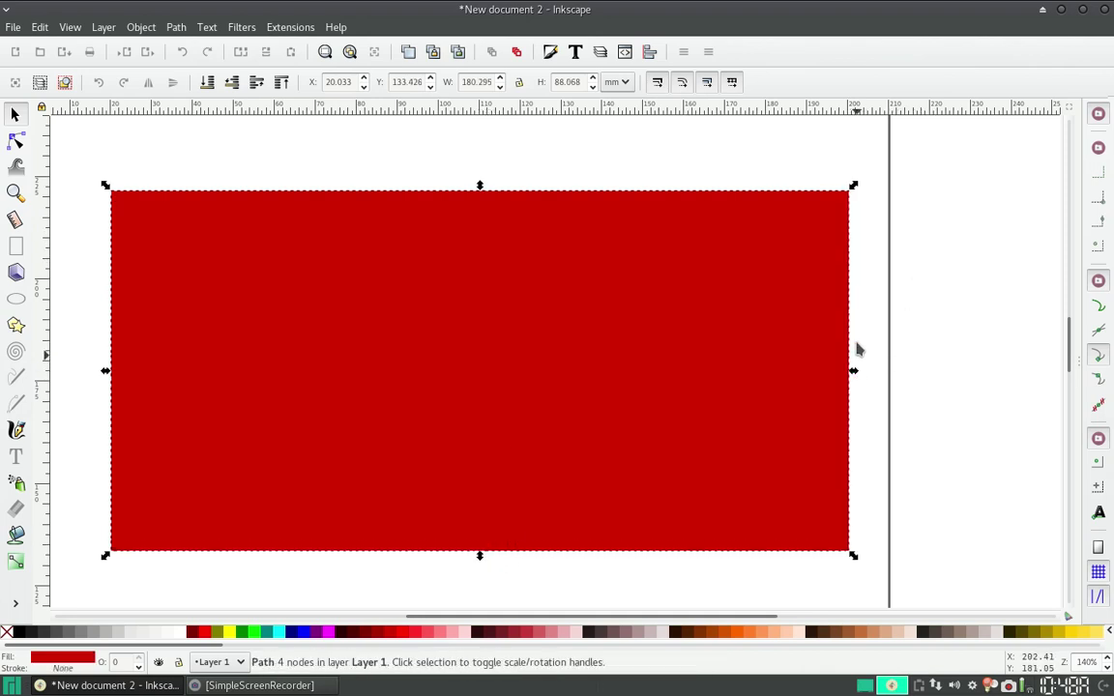
drag(854, 186, 876, 210)
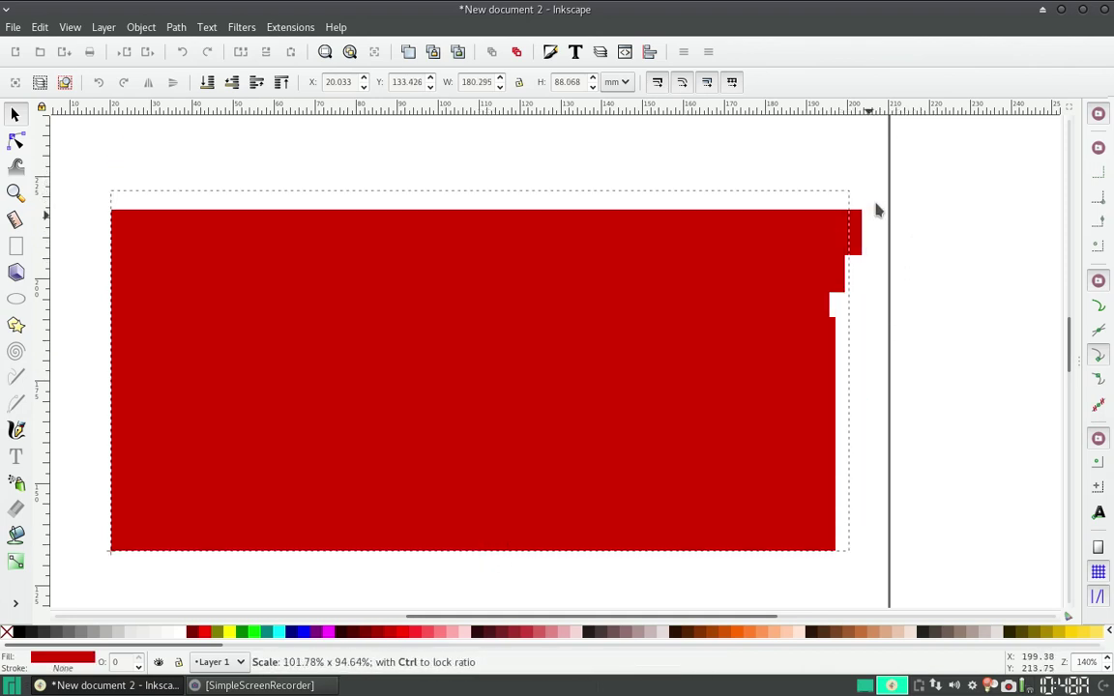
key(Escape)
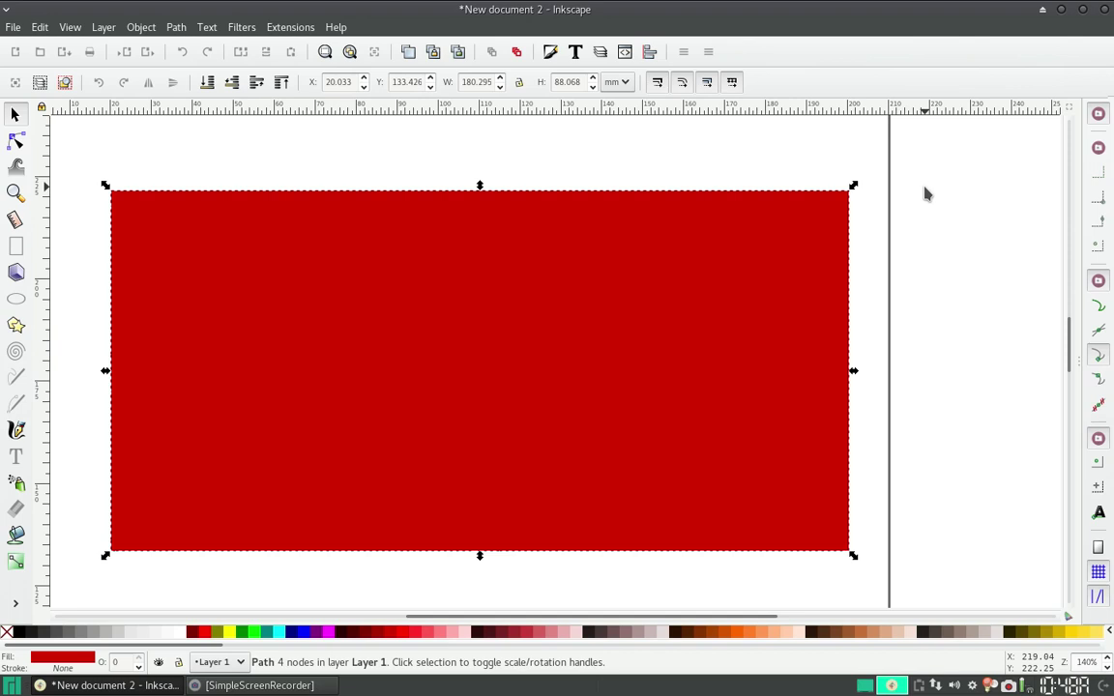
click(494, 370)
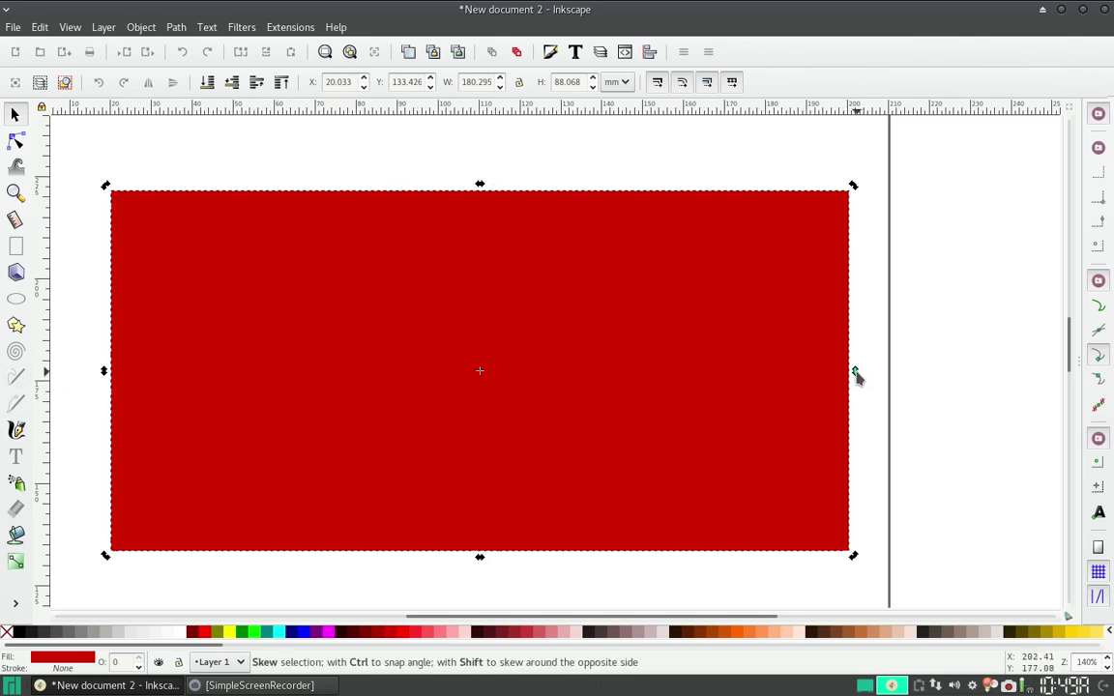
drag(855, 373, 853, 457)
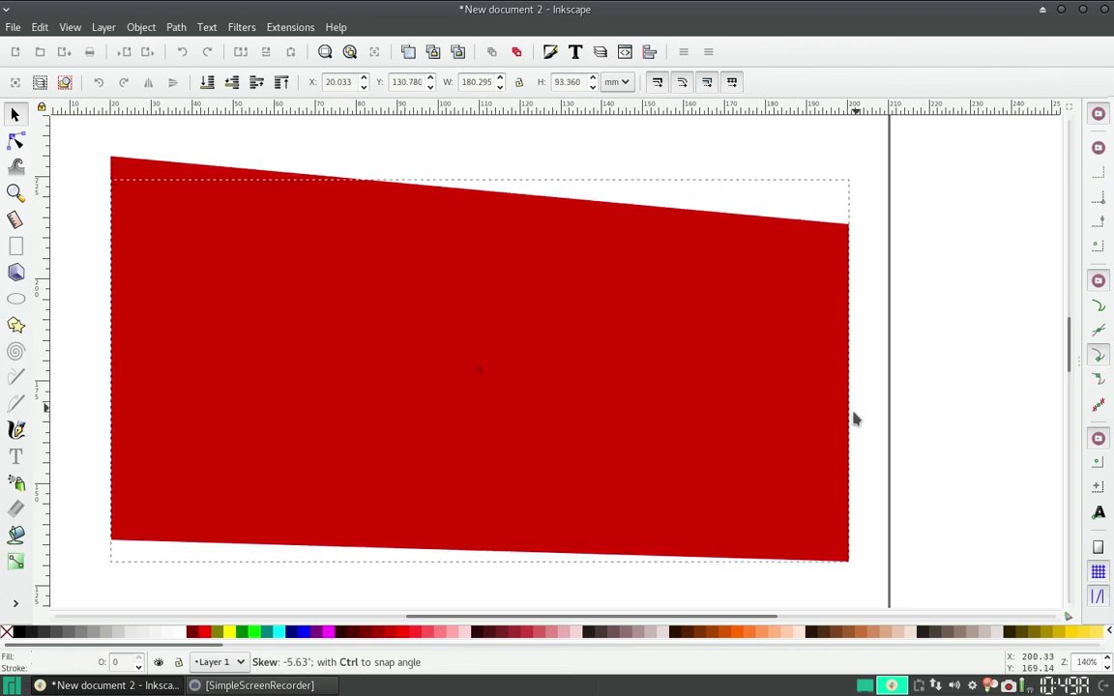
key(ctrl+z)
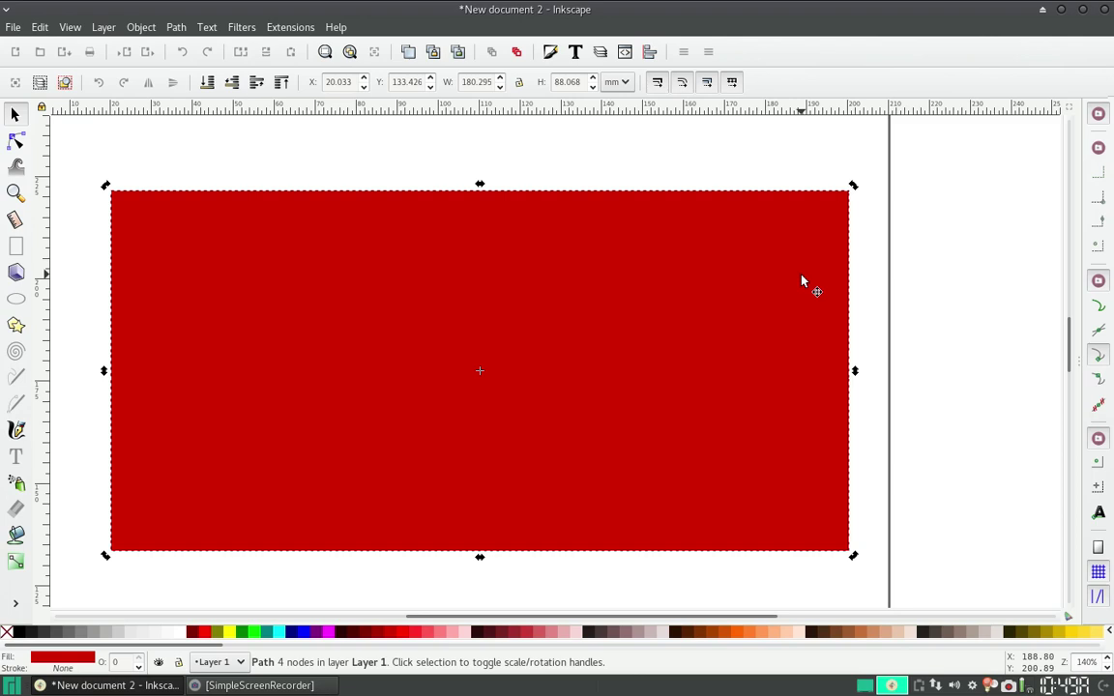
drag(852, 184, 854, 253)
key(ctrl+z)
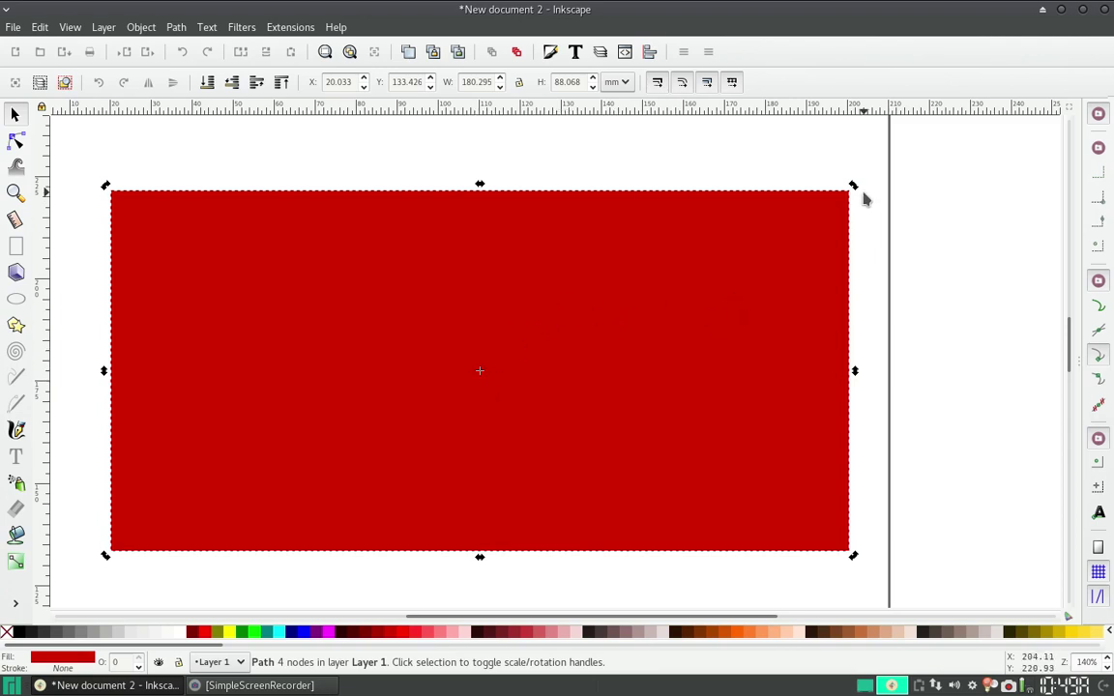
mouse_move(852, 191)
mouse_down()
mouse_move(832, 293)
mouse_move(757, 383)
mouse_move(684, 450)
mouse_move(559, 489)
mouse_up()
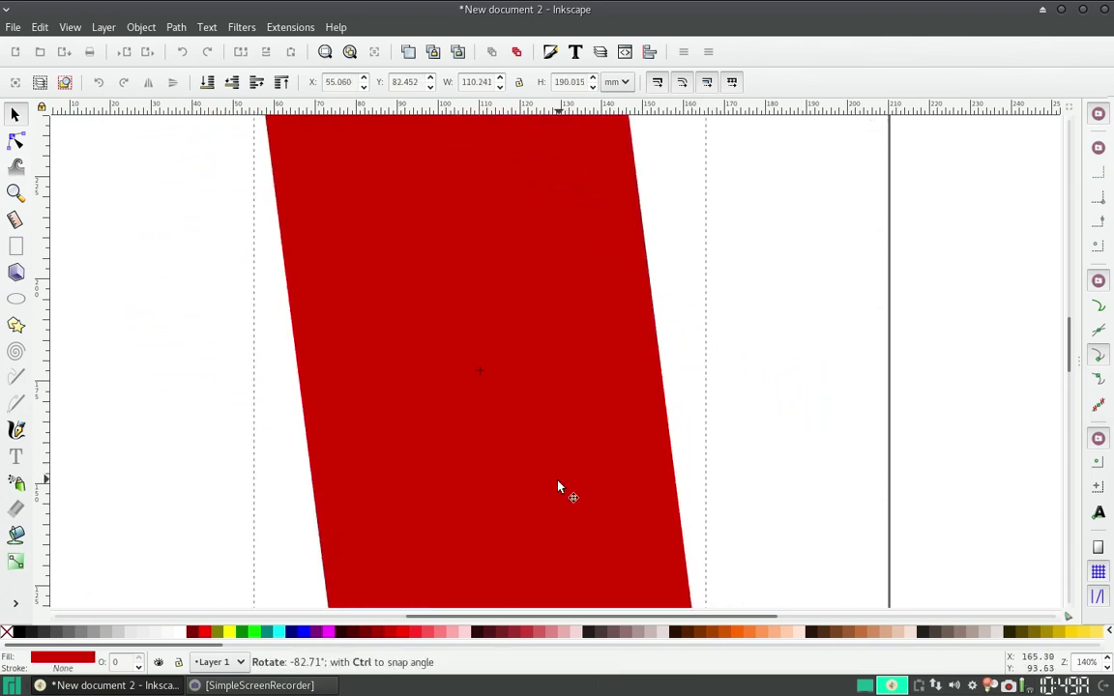
key(ctrl+z)
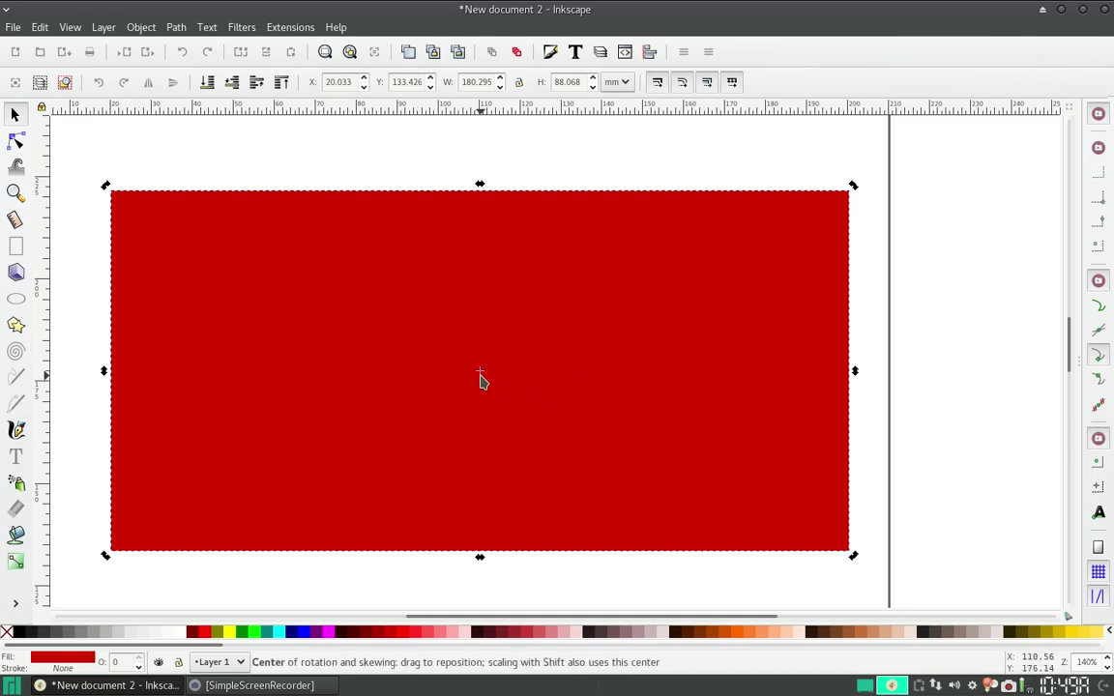
Reselect the red rectangle in rotate mode and drag its rotation centre toward the right end
scroll(489, 373, up, 5)
scroll(490, 373, up, 2)
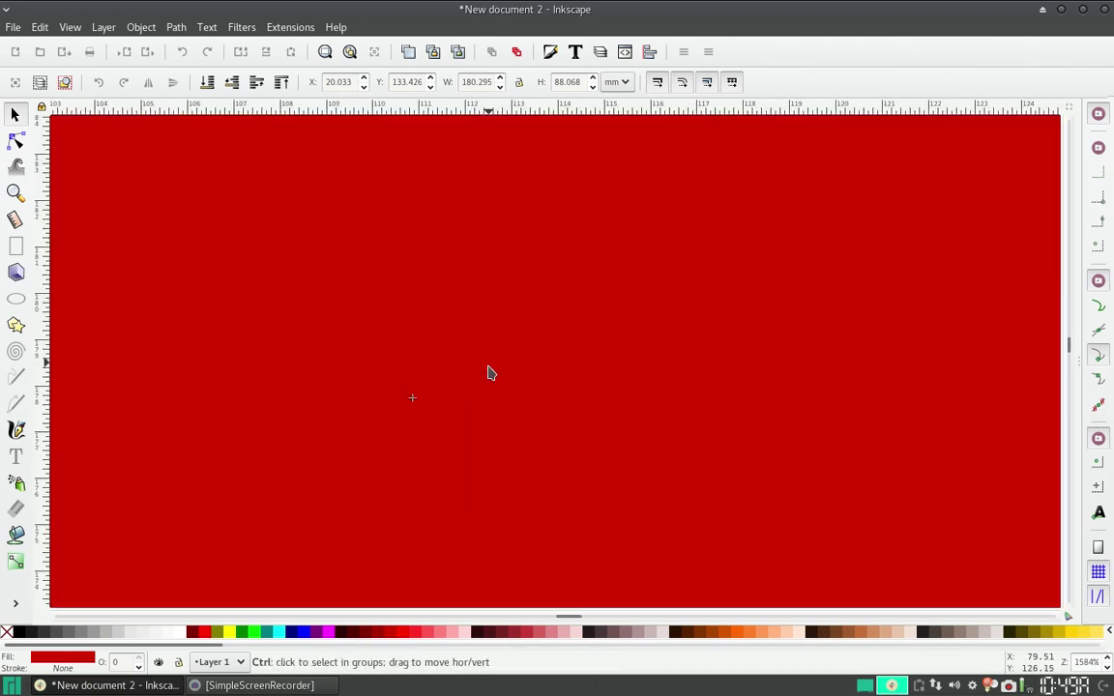
scroll(380, 415, down, 2)
scroll(383, 422, down, 2)
scroll(423, 415, down, 1)
scroll(420, 420, down, 1)
scroll(454, 427, down, 1)
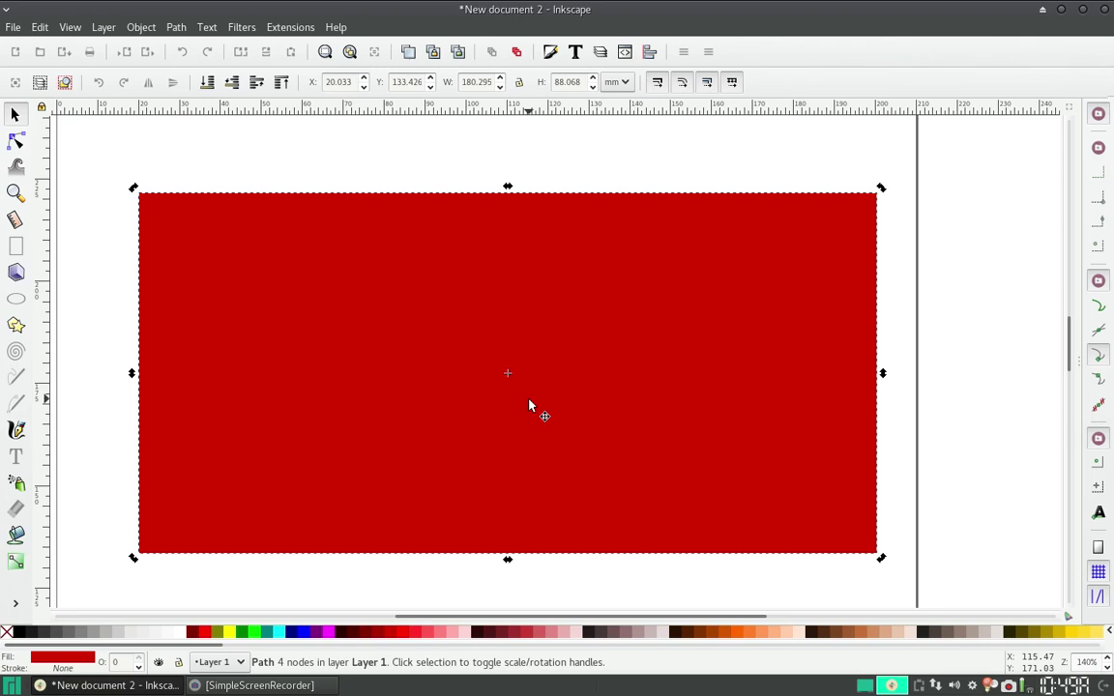
click(641, 161)
click(630, 337)
click(547, 420)
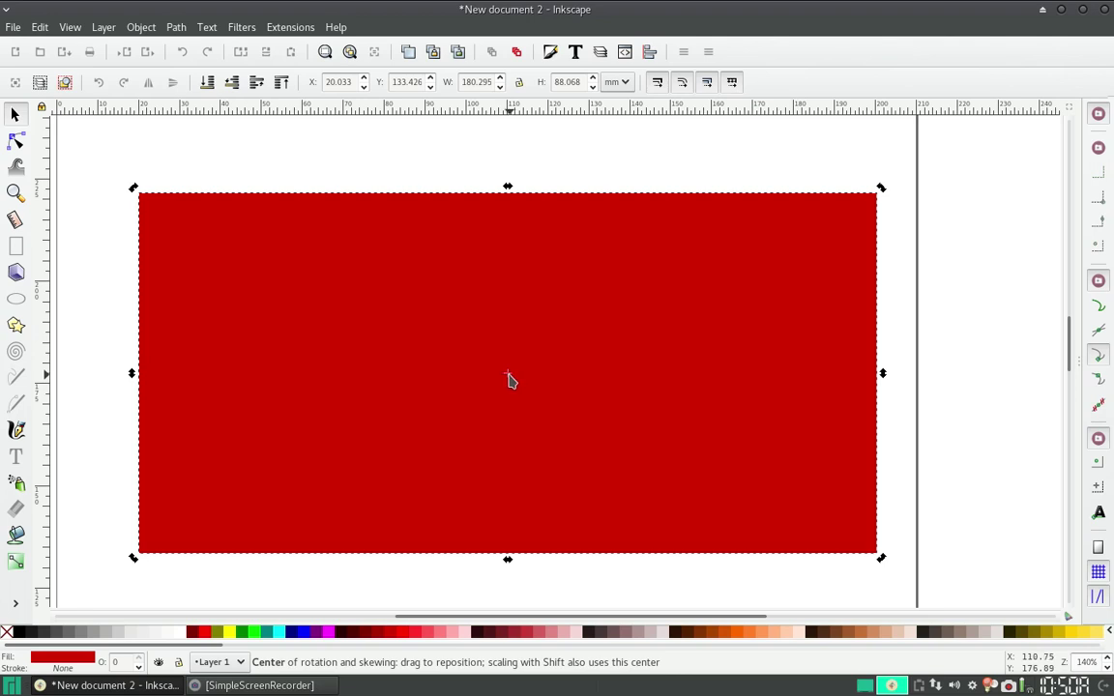
drag(508, 377, 878, 560)
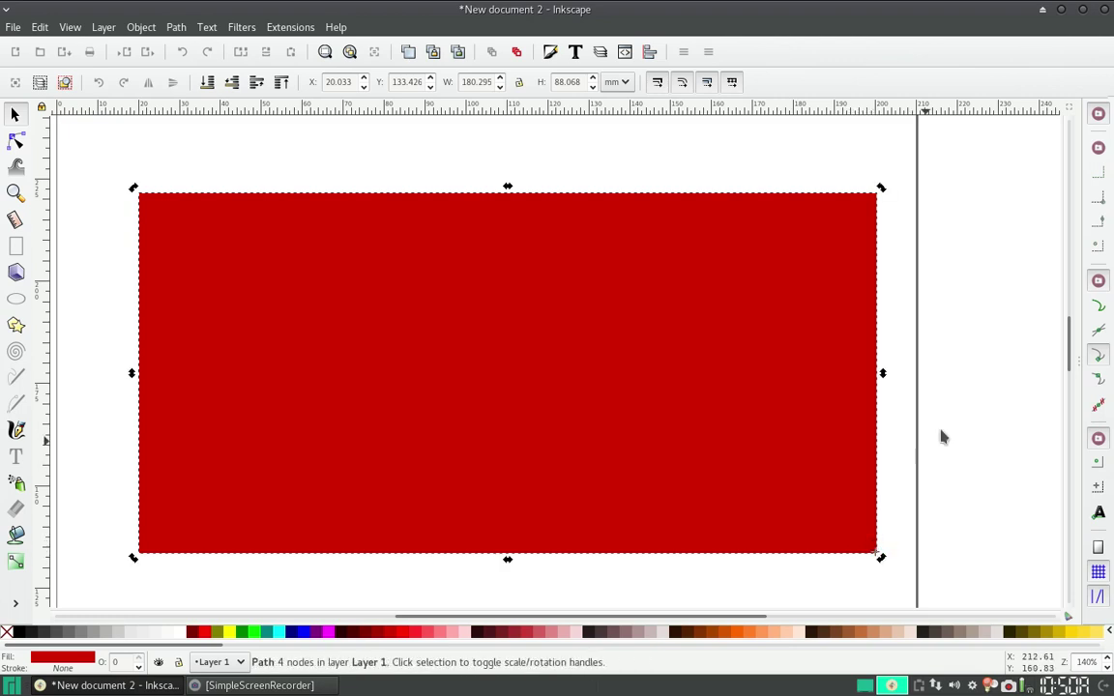
scroll(942, 437, down, 2)
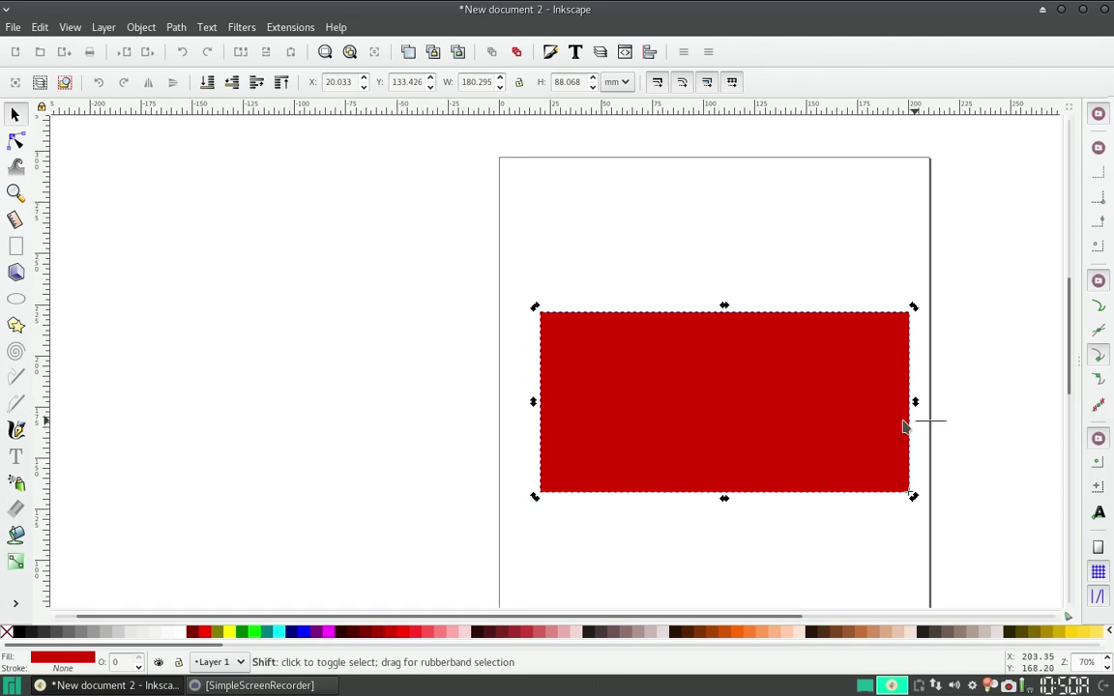
scroll(919, 422, down, 1)
scroll(765, 403, down, 1)
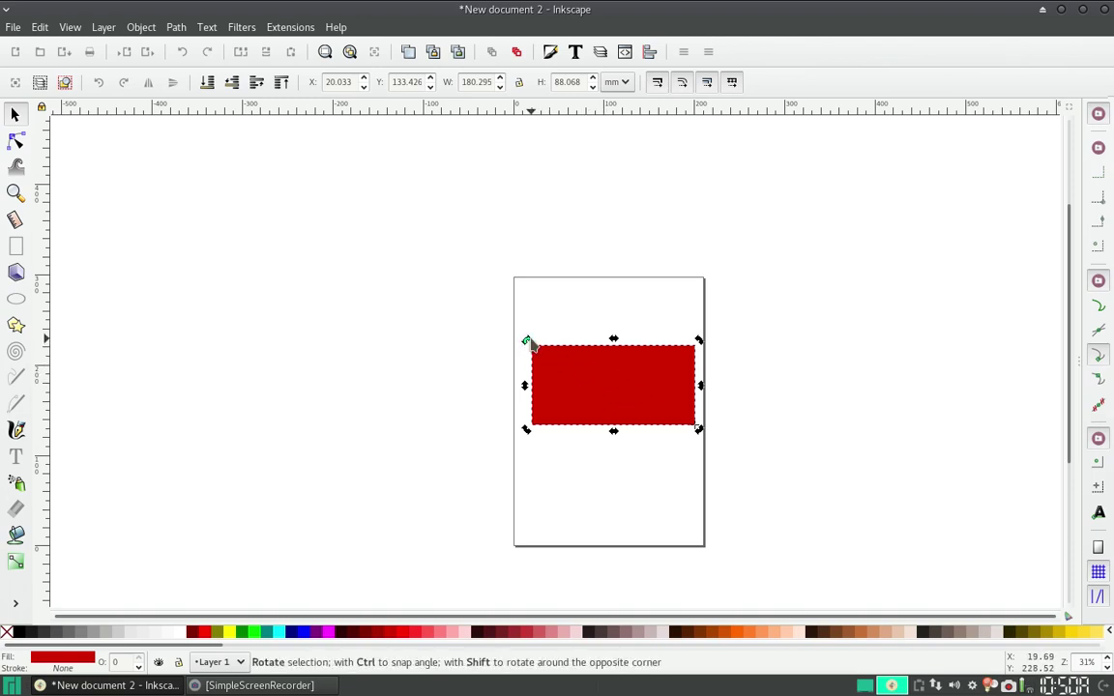
mouse_move(527, 339)
mouse_down()
mouse_move(592, 301)
mouse_move(716, 310)
mouse_move(761, 415)
mouse_move(640, 512)
mouse_move(571, 448)
mouse_move(588, 390)
mouse_up()
key(ctrl+z)
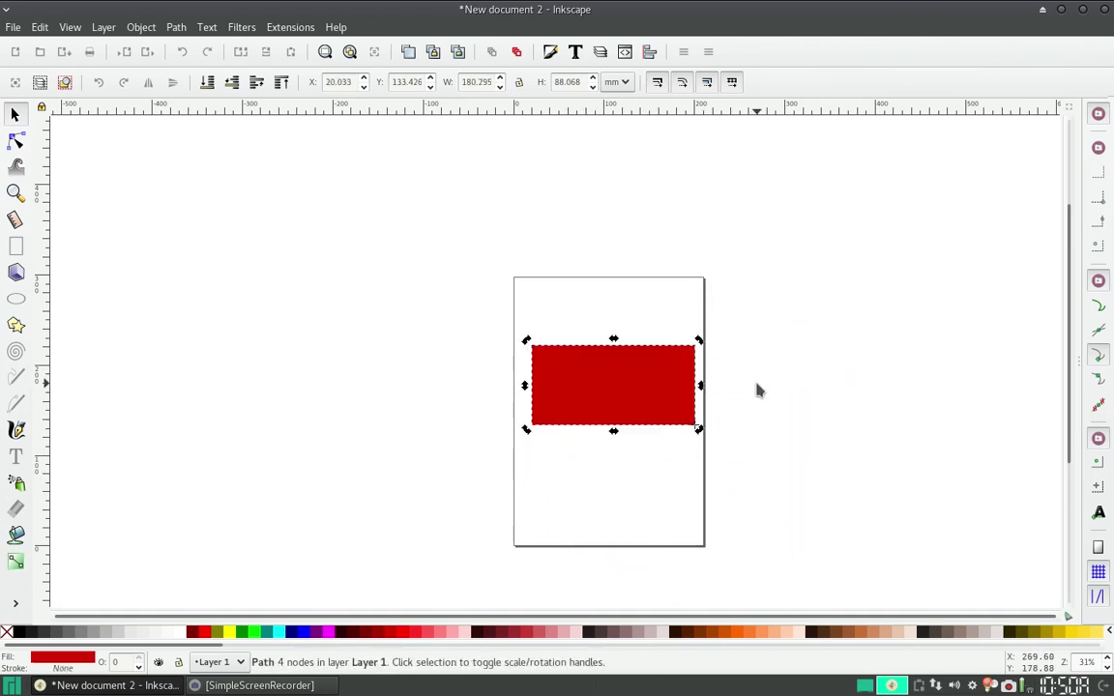
click(694, 426)
mouse_move(700, 432)
mouse_down()
mouse_move(688, 448)
mouse_move(644, 452)
mouse_move(562, 357)
mouse_move(823, 304)
mouse_move(835, 442)
mouse_up()
key(Escape)
drag(704, 348, 731, 442)
key(Escape)
drag(529, 438, 596, 353)
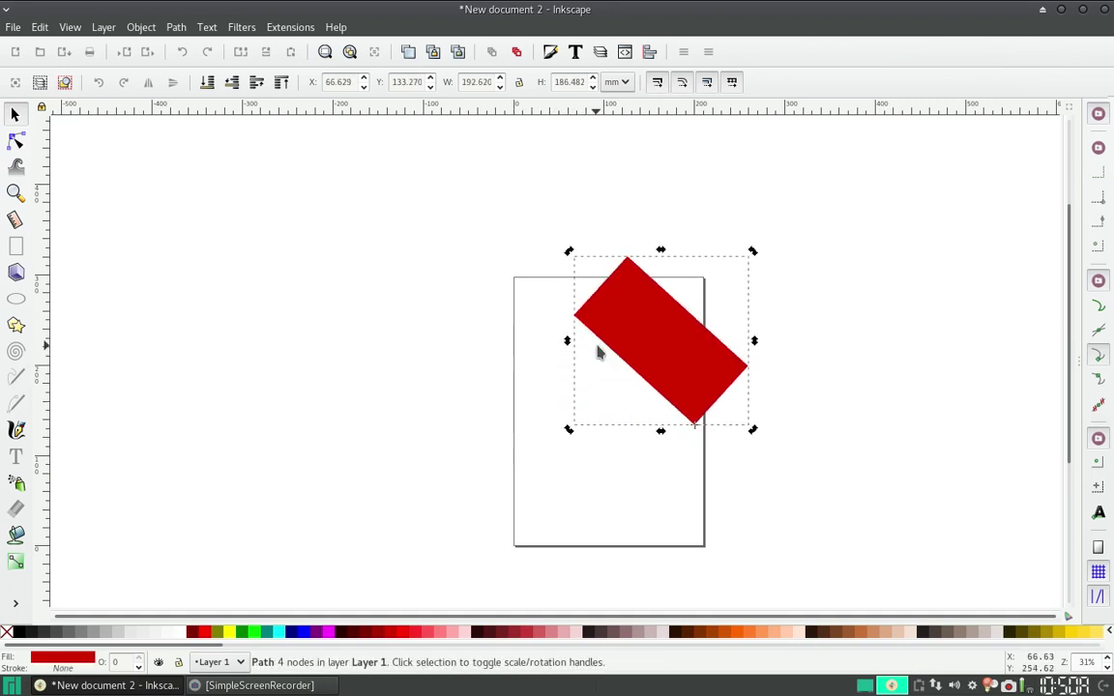
key(ctrl+z)
click(678, 421)
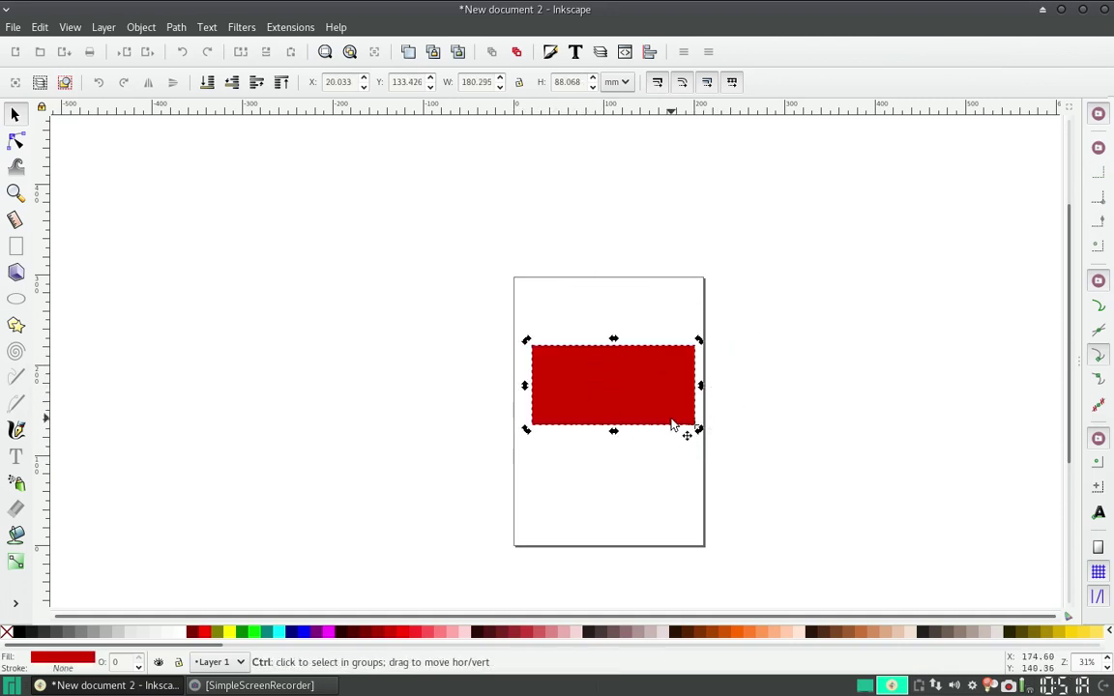
ctrl+scroll(672, 423, up, 4)
ctrl+scroll(574, 395, down, 2)
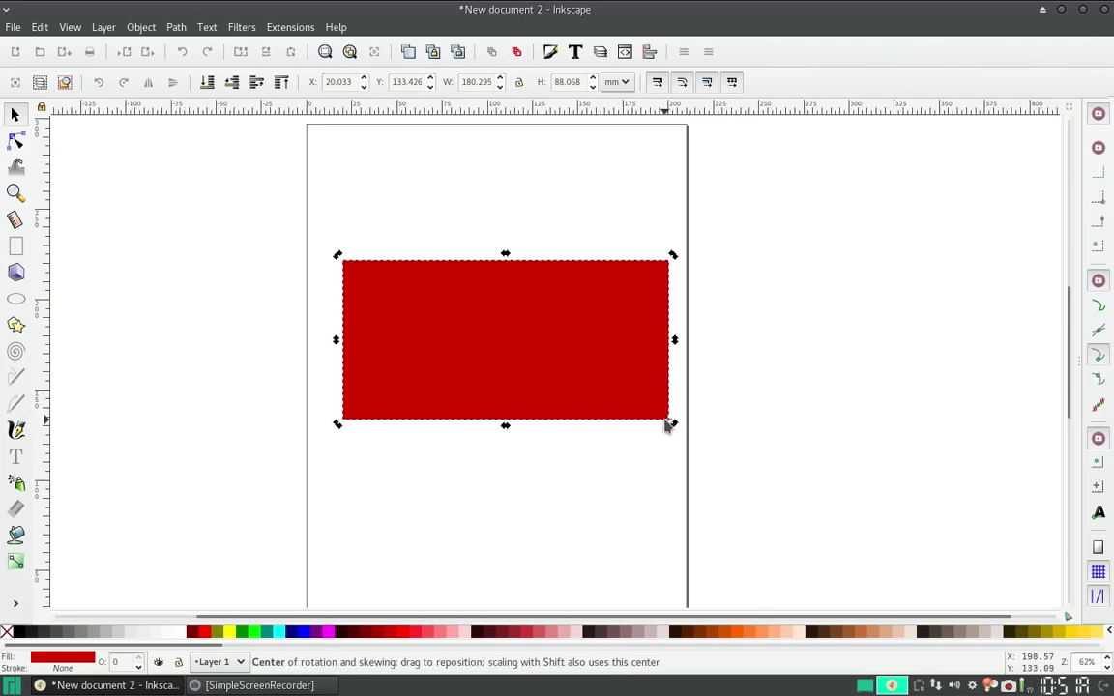
Put the rotation pivot at the bottom-edge middle, then test and undo a trial rotation
drag(670, 426, 507, 429)
drag(510, 429, 509, 425)
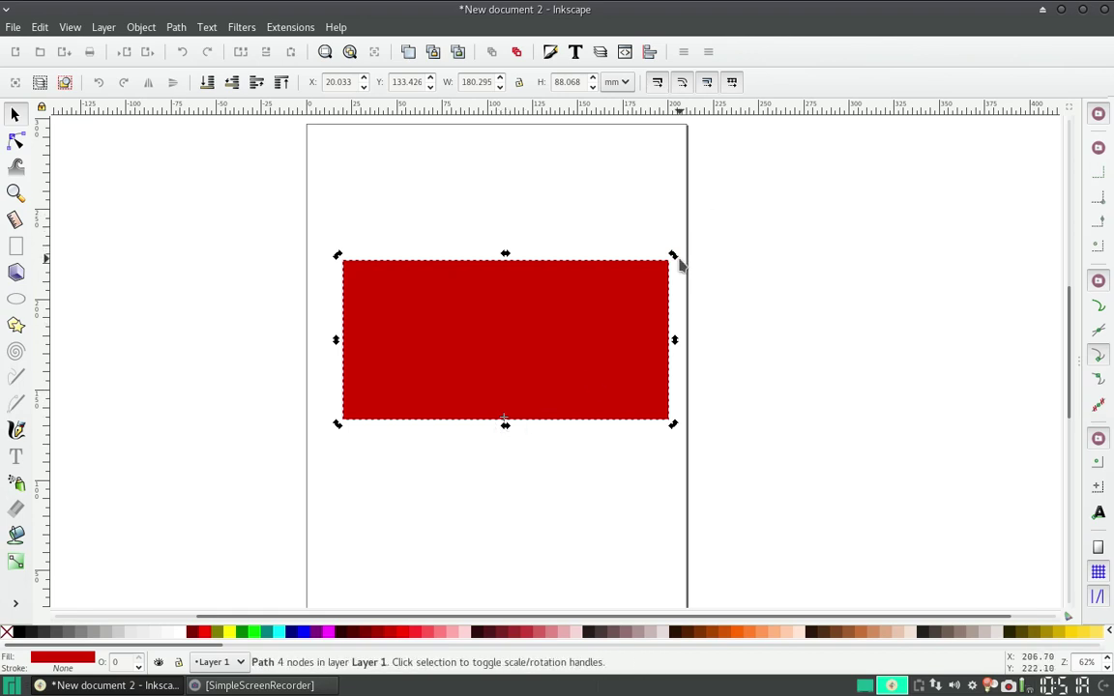
drag(674, 258, 509, 491)
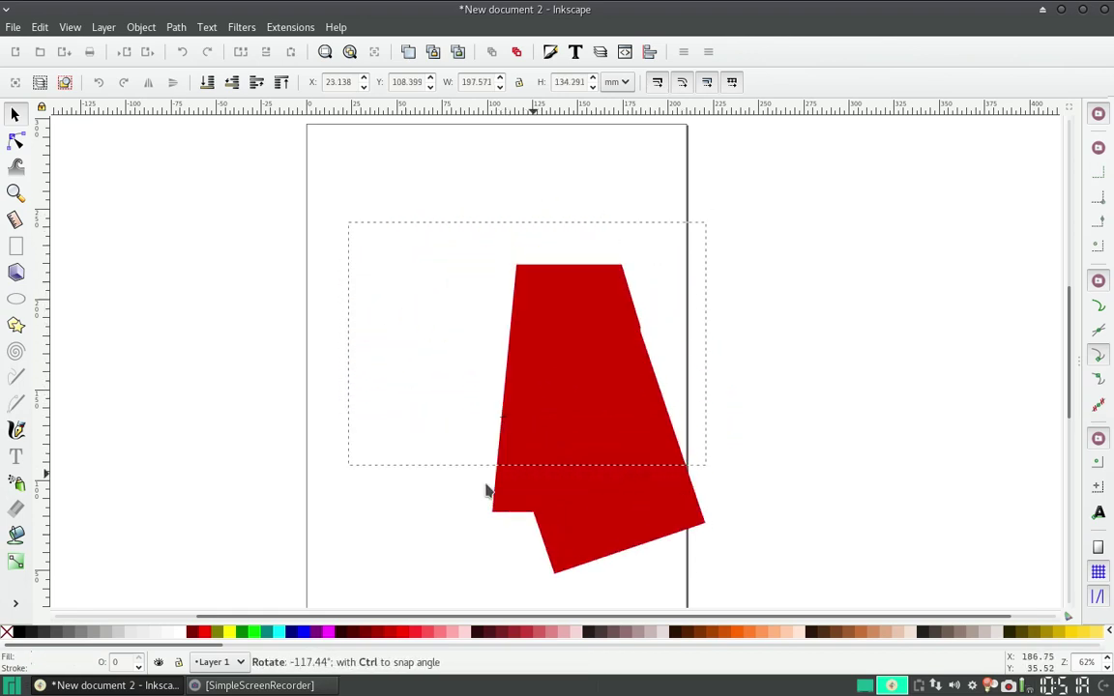
drag(509, 491, 562, 351)
key(ctrl+z)
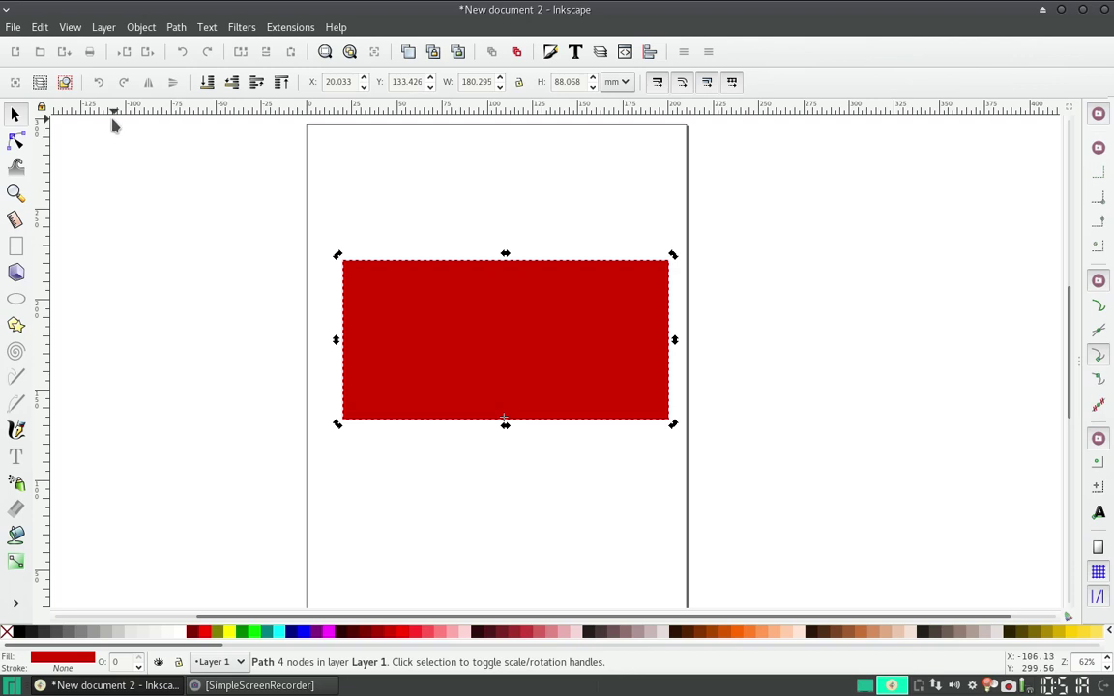
Slide the bottom-left node right along the bottom edge to form a slanted-left trapezoid
click(16, 142)
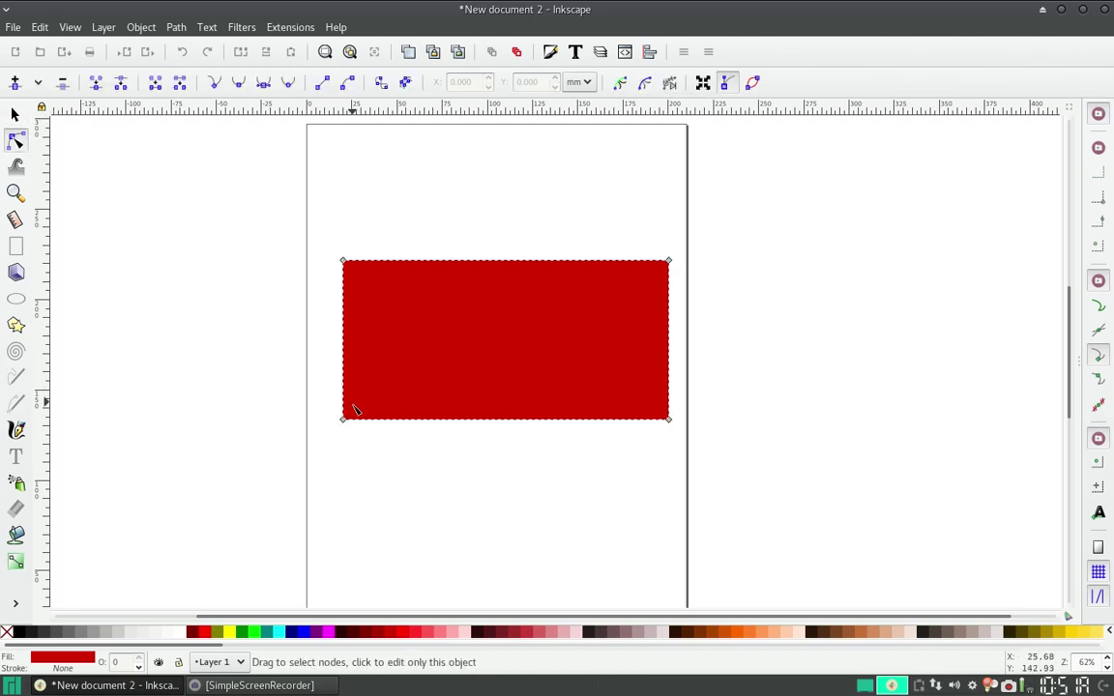
click(344, 421)
mouse_move(345, 423)
mouse_down()
mouse_move(474, 368)
mouse_move(537, 365)
mouse_move(509, 368)
mouse_up()
Move the trapezoid's rotation pivot from the bottom middle toward its right edge
click(14, 115)
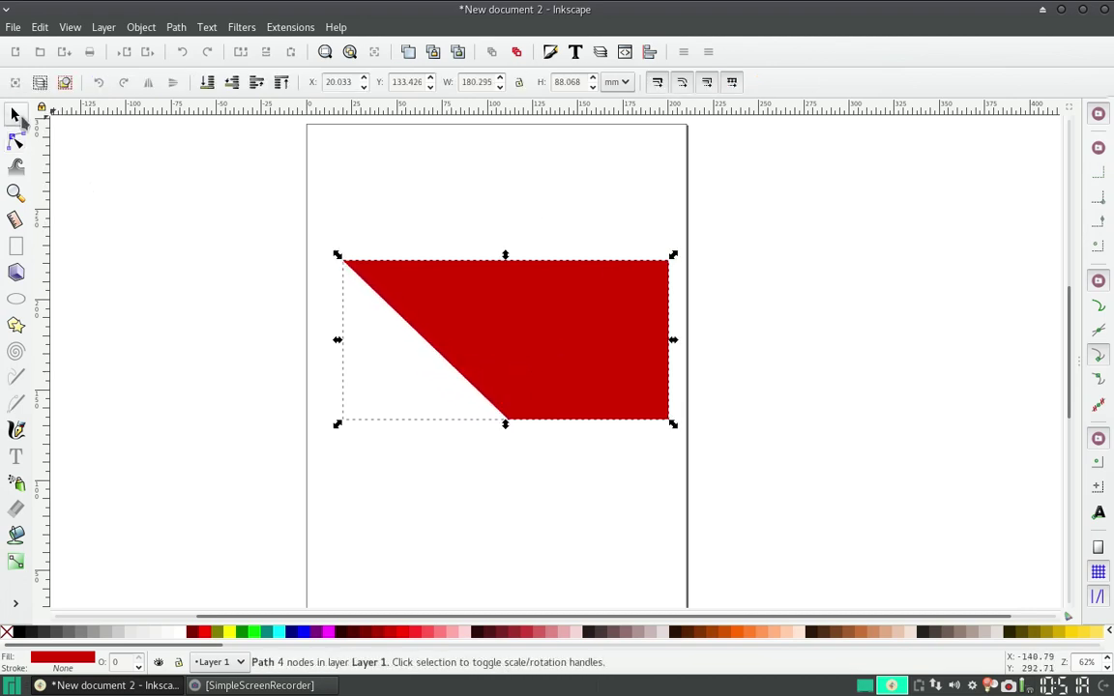
drag(504, 422, 666, 423)
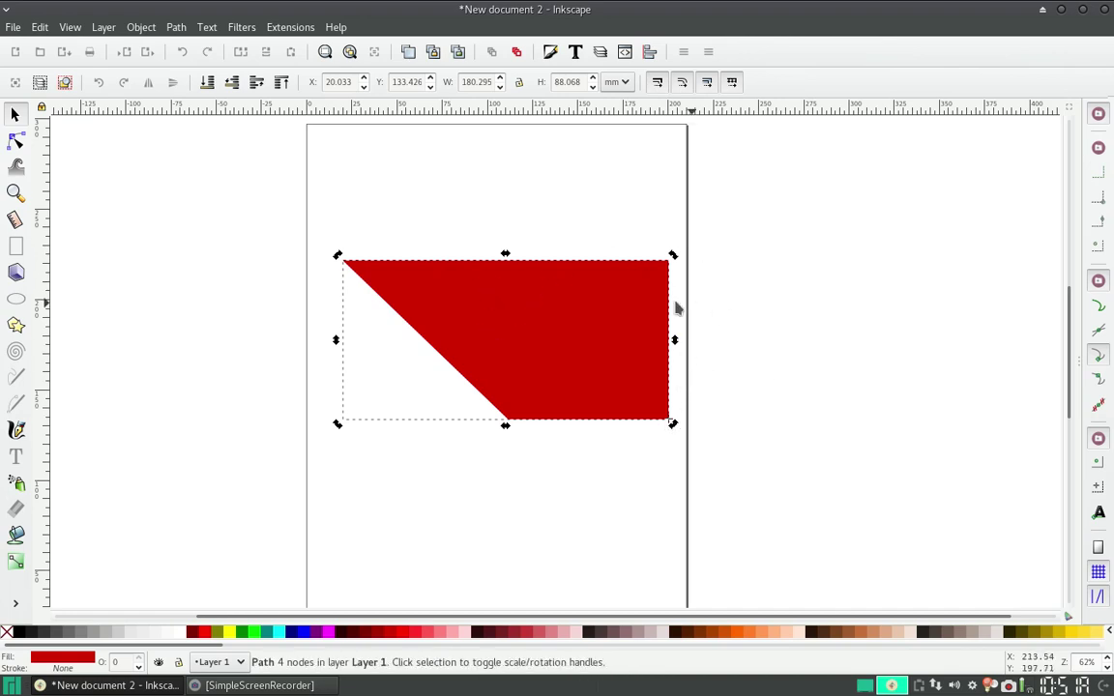
ctrl+scroll(681, 314, down, 1)
scroll(662, 311, right, 1)
scroll(672, 319, right, 1)
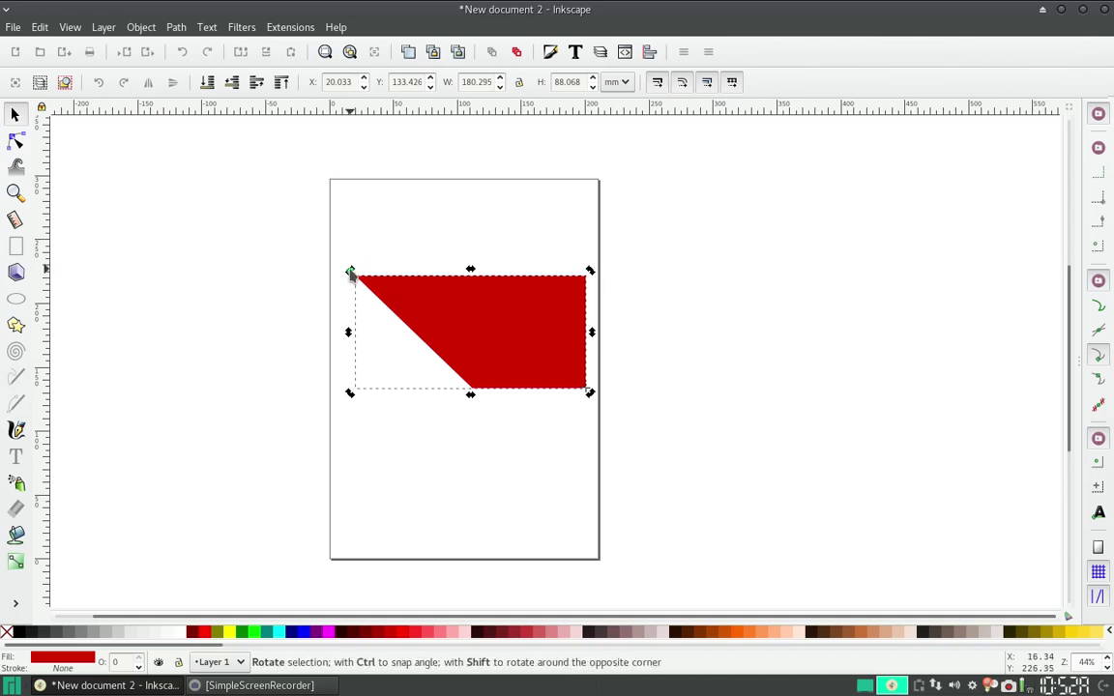
Rotate a copy of the red trapezoid 90° and fill it magenta
drag(350, 272, 546, 223)
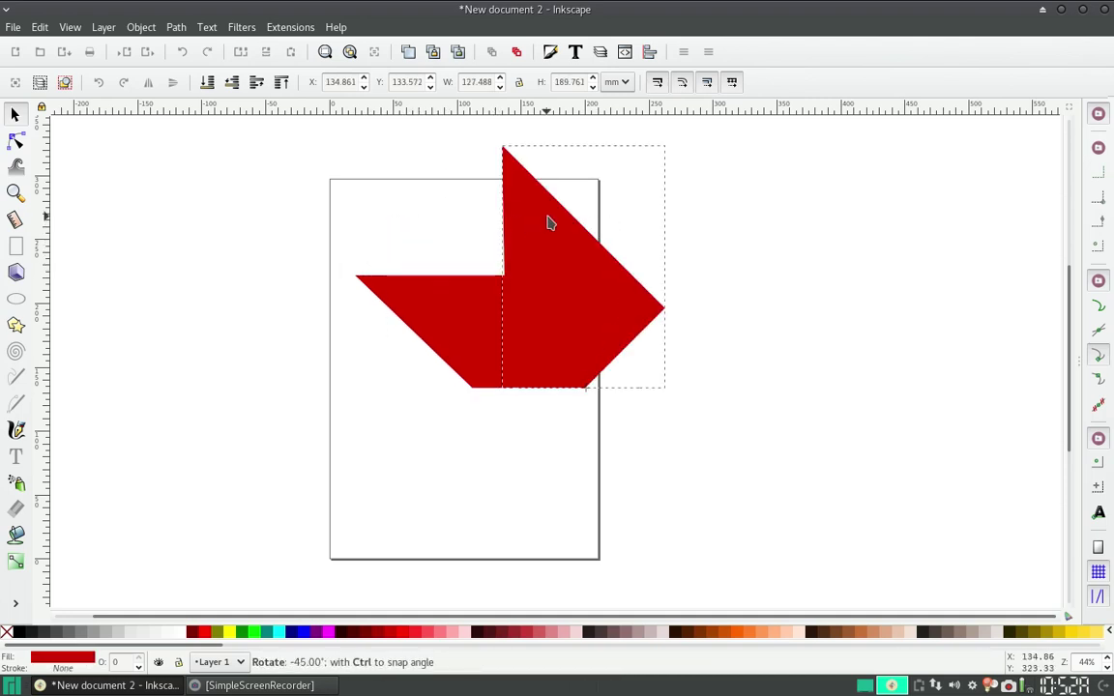
drag(546, 223, 634, 254)
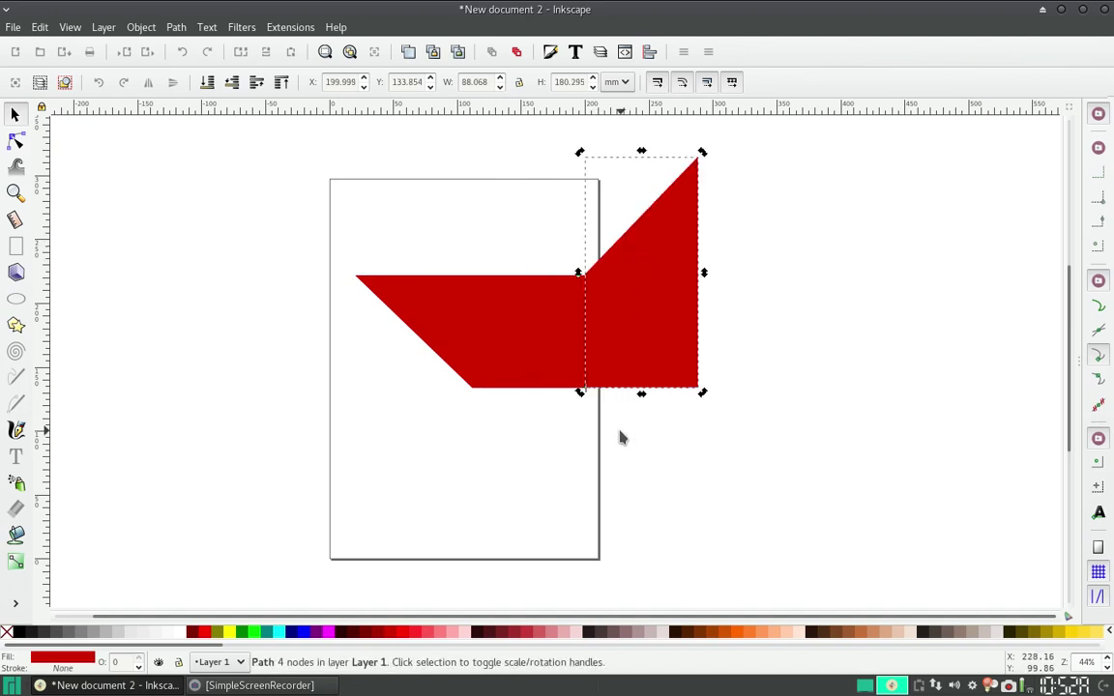
click(330, 632)
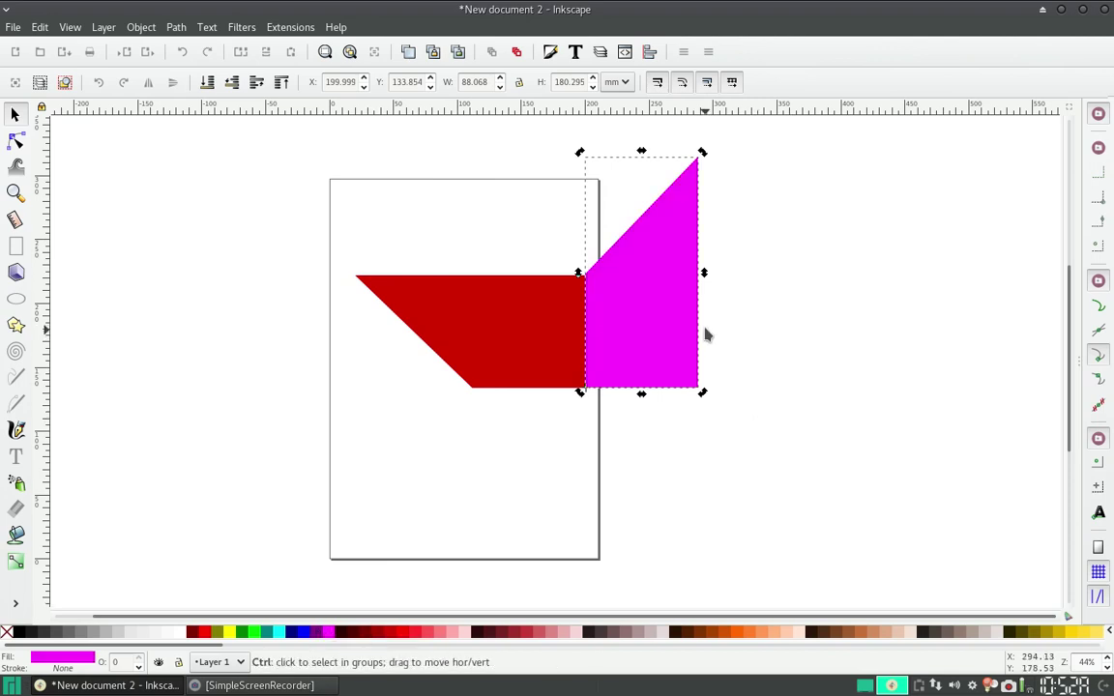
Turn a copy a further quarter into the lower-right blade and fill it orange
click(688, 280)
mouse_move(703, 153)
mouse_down()
mouse_move(756, 239)
mouse_move(745, 459)
mouse_up()
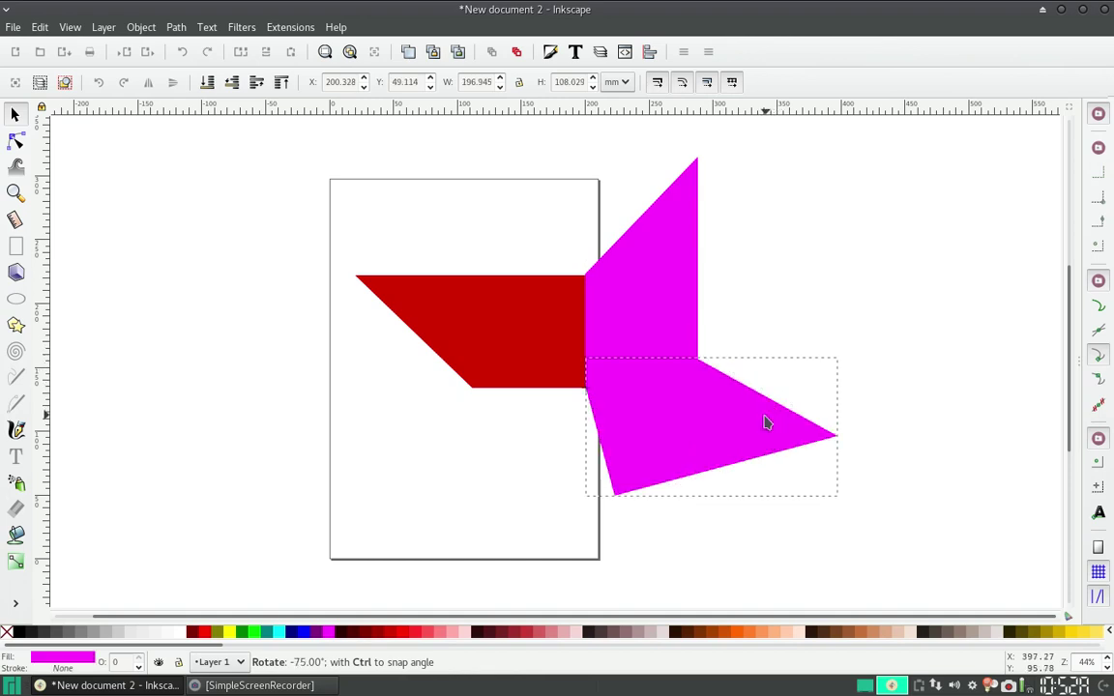
drag(744, 460, 744, 460)
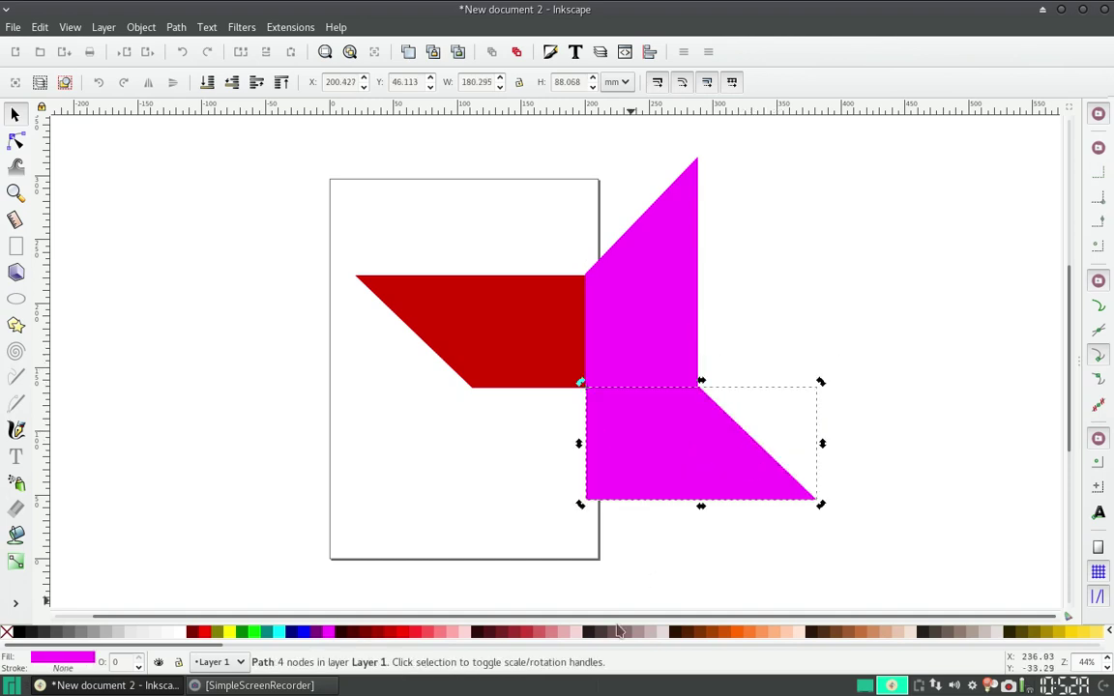
click(737, 631)
Turn another copy into the lower-left blade and fill it yellow
click(677, 432)
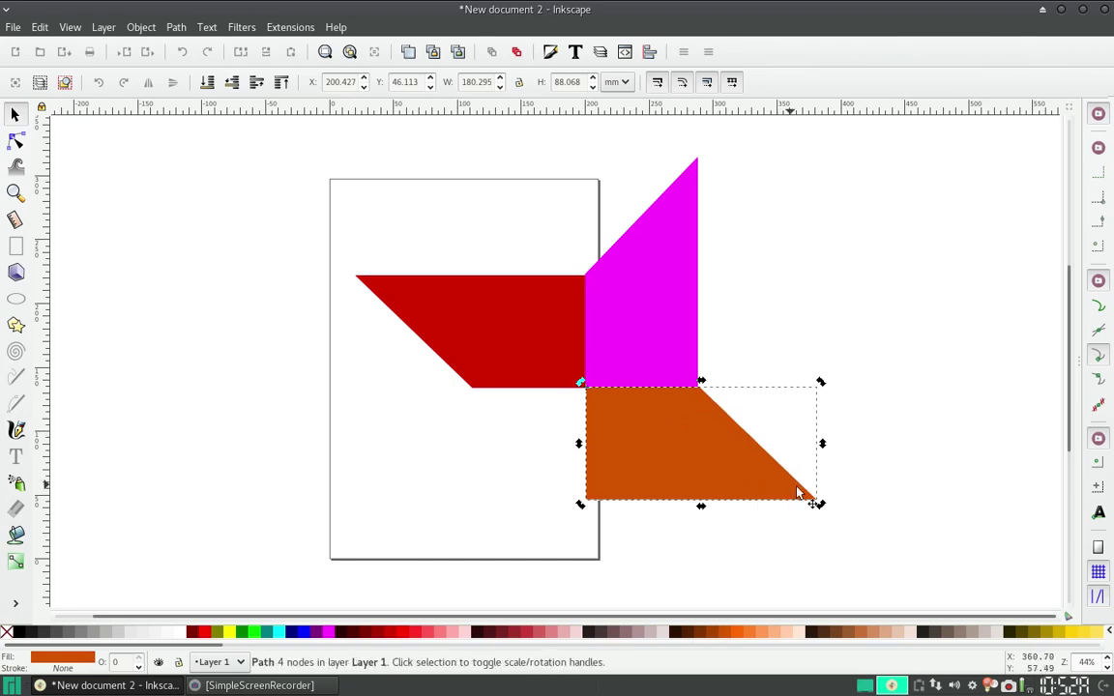
mouse_move(821, 504)
mouse_down()
mouse_move(640, 554)
mouse_move(530, 541)
mouse_up()
scroll(638, 423, down, 3)
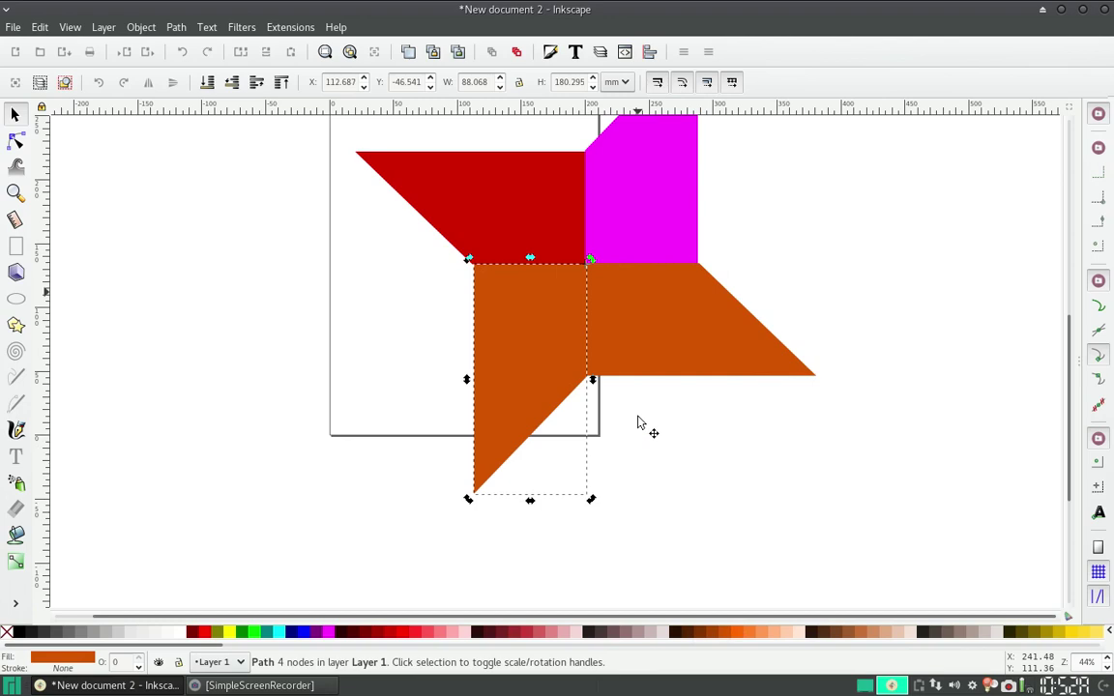
click(1063, 634)
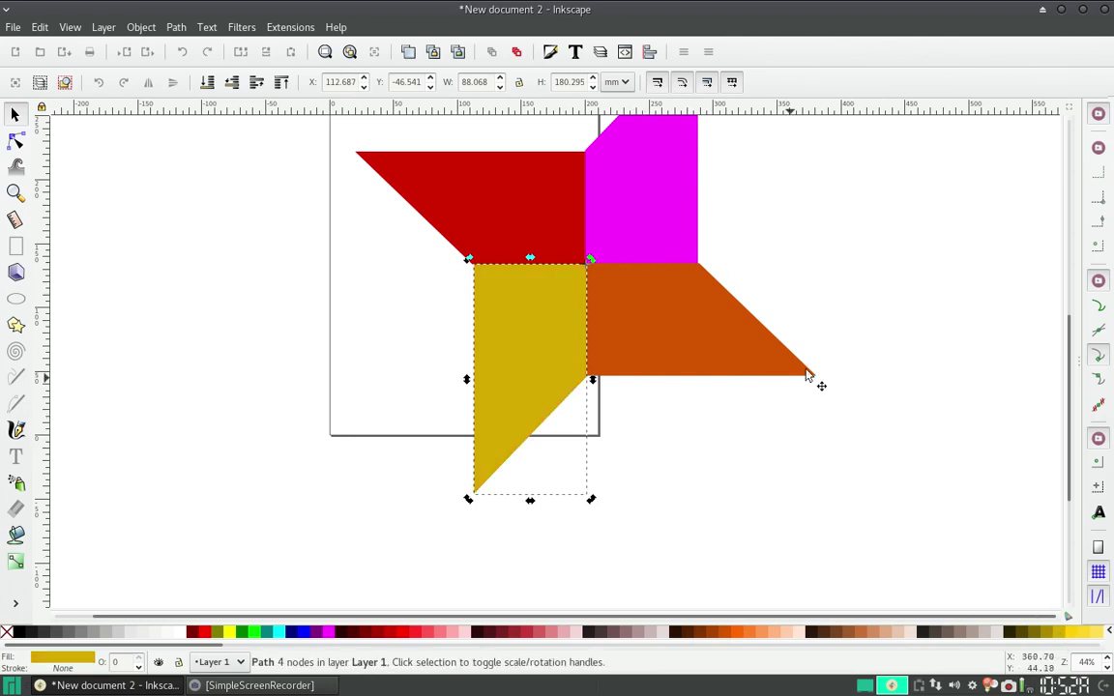
scroll(826, 379, up, 2)
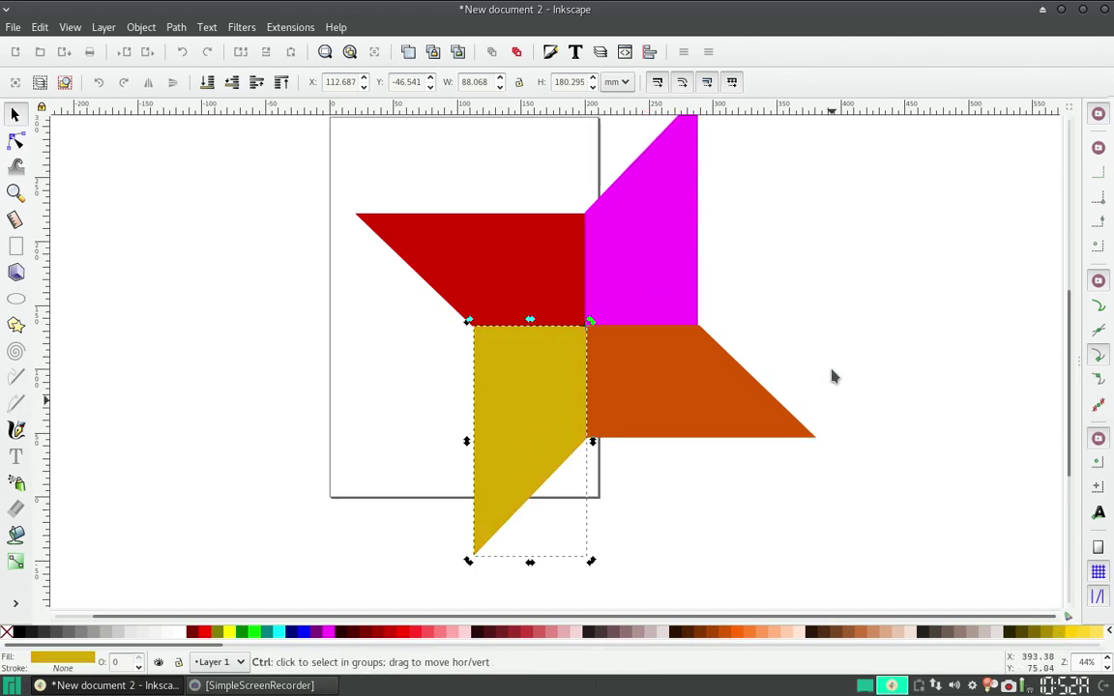
scroll(834, 377, down, 1)
scroll(725, 358, right, 3)
scroll(614, 338, right, 2)
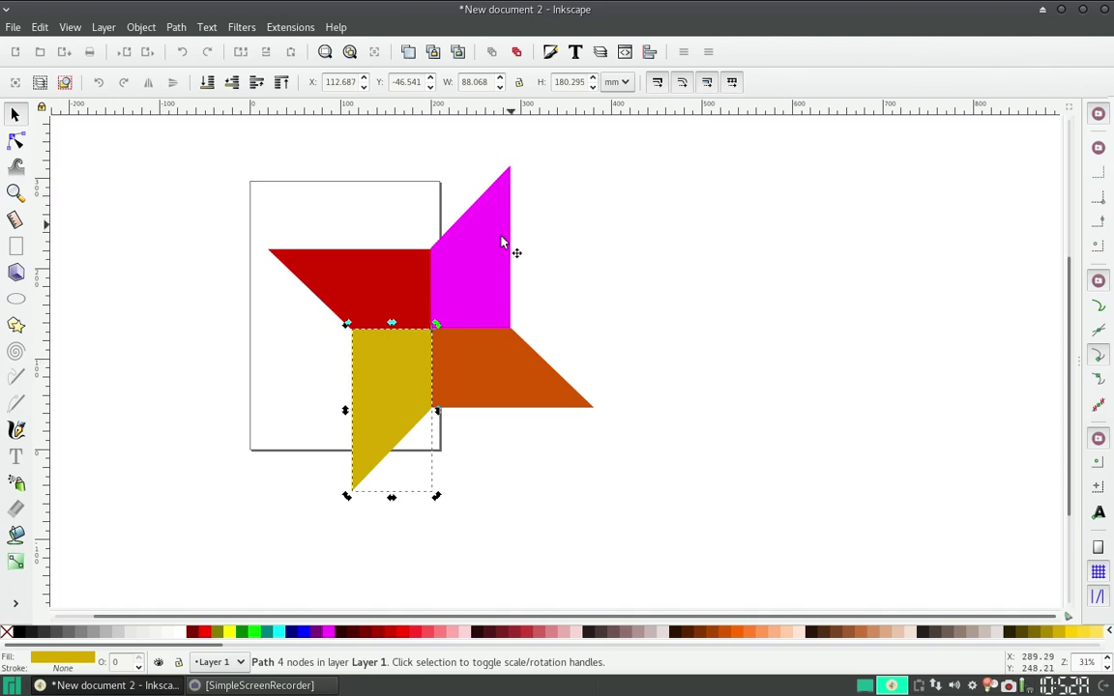
click(391, 290)
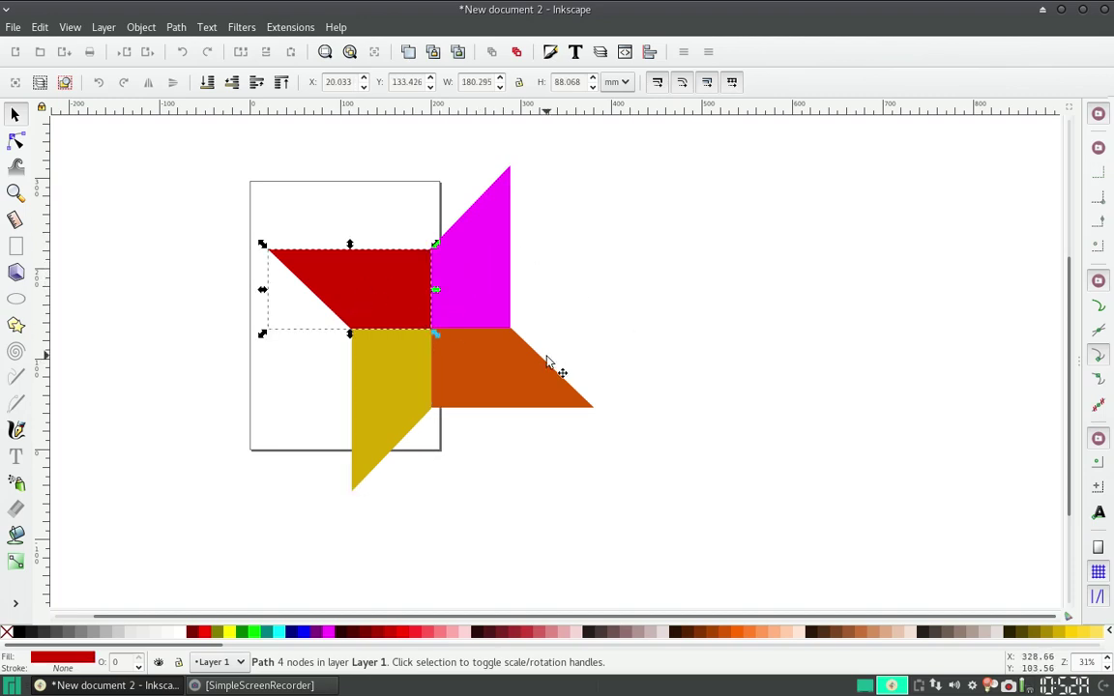